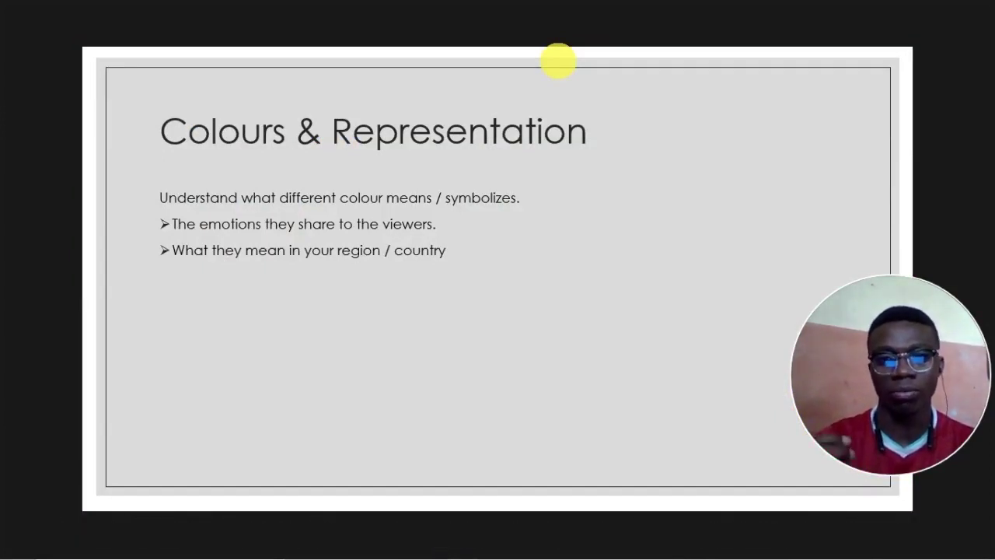
Step: Advance the PowerPoint slideshow to the slide on colour meanings
key(Right)
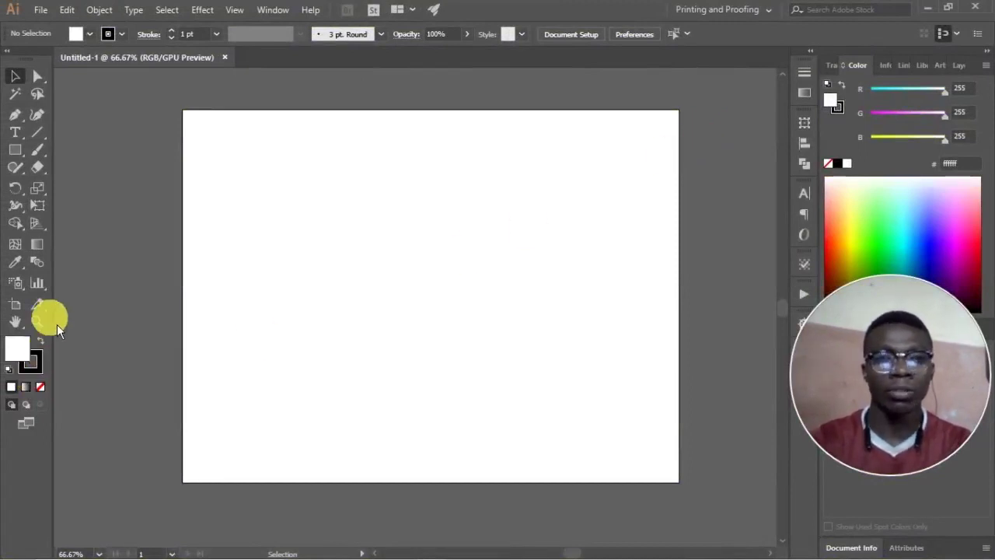
Step: Show the Color Guide panel and draw a rectangle in the artboard's upper-left
click(288, 10)
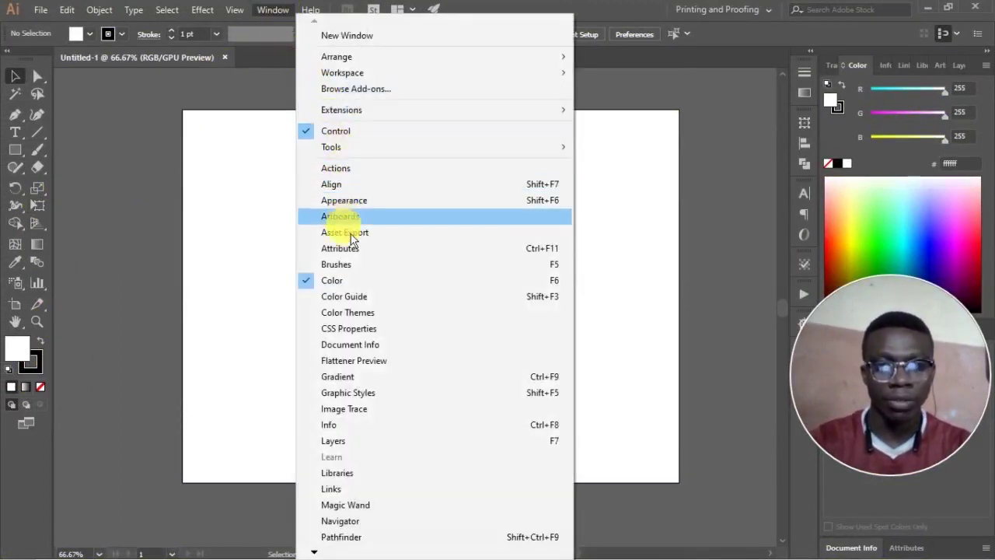
click(369, 302)
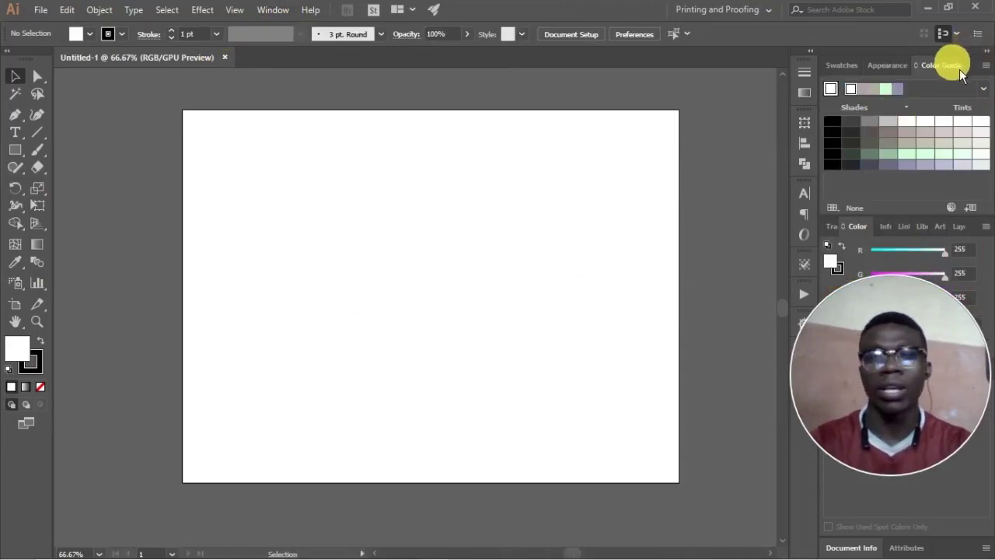
click(15, 149)
drag(274, 193, 343, 250)
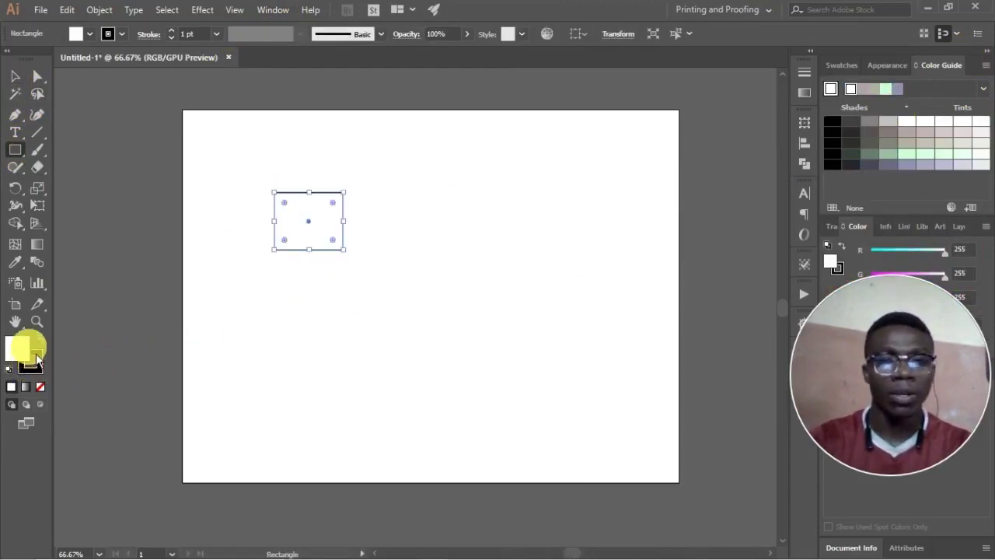
Step: Fill the rectangle bright yellow (eaea24) and set its stroke to None
double_click(17, 347)
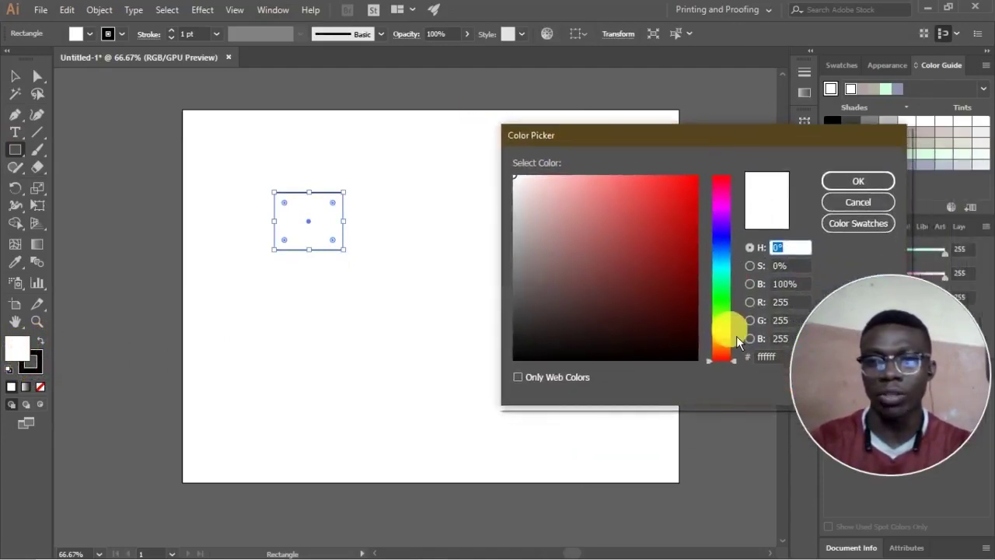
click(721, 329)
mouse_move(670, 190)
mouse_down()
mouse_move(663, 185)
mouse_move(670, 192)
mouse_up()
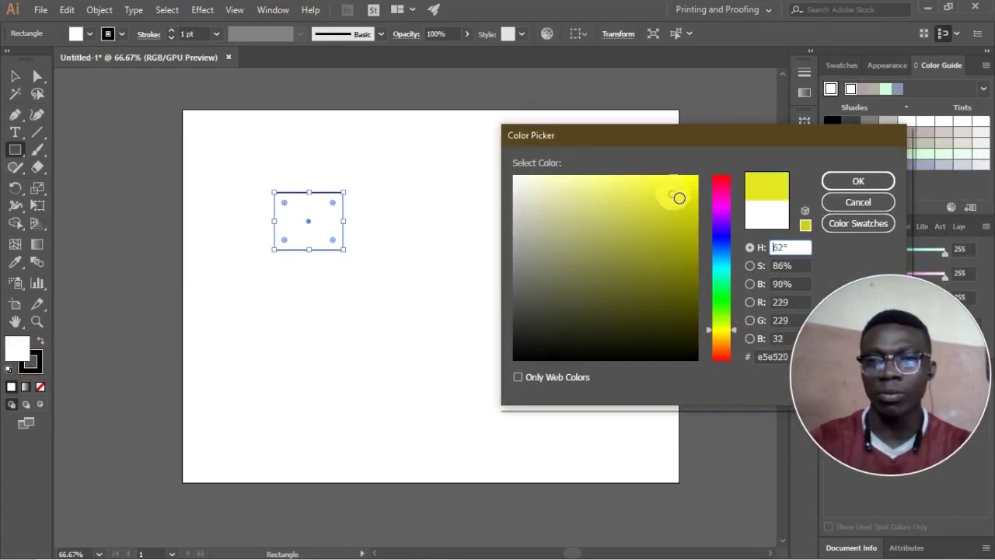
click(828, 180)
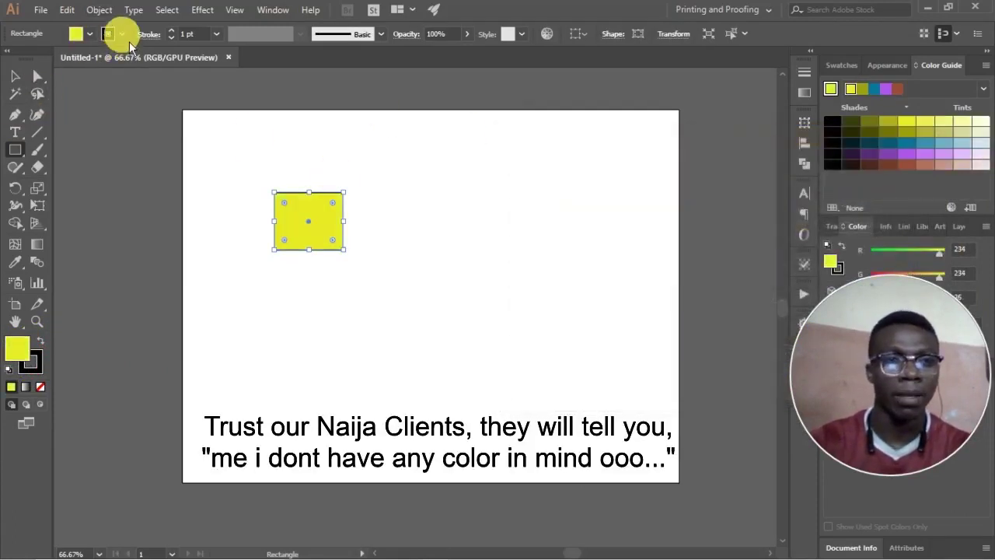
click(89, 33)
click(10, 59)
key(Escape)
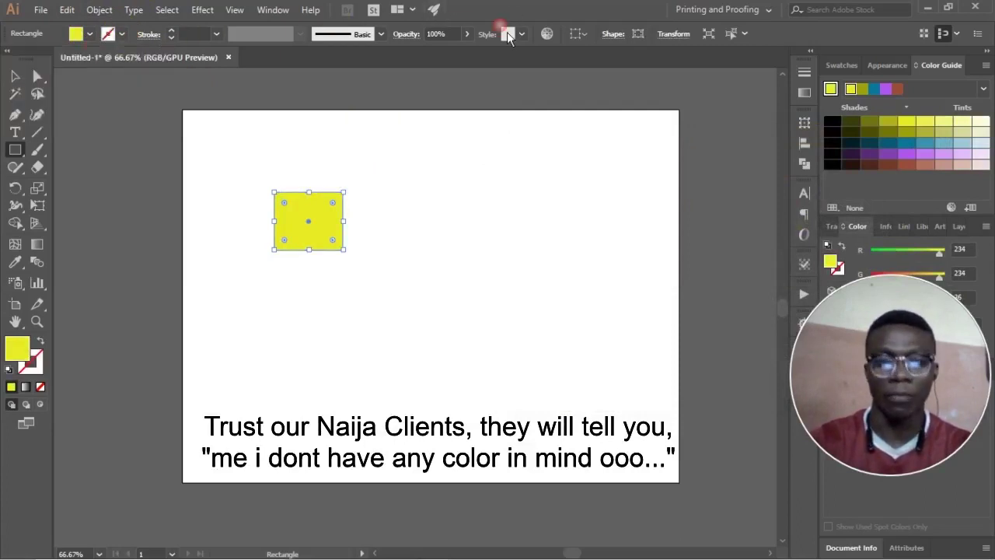
Step: Choose a blue-violet harmony rule in the Color Guide, undoing the purple fill so the rectangle stays yellow
click(21, 75)
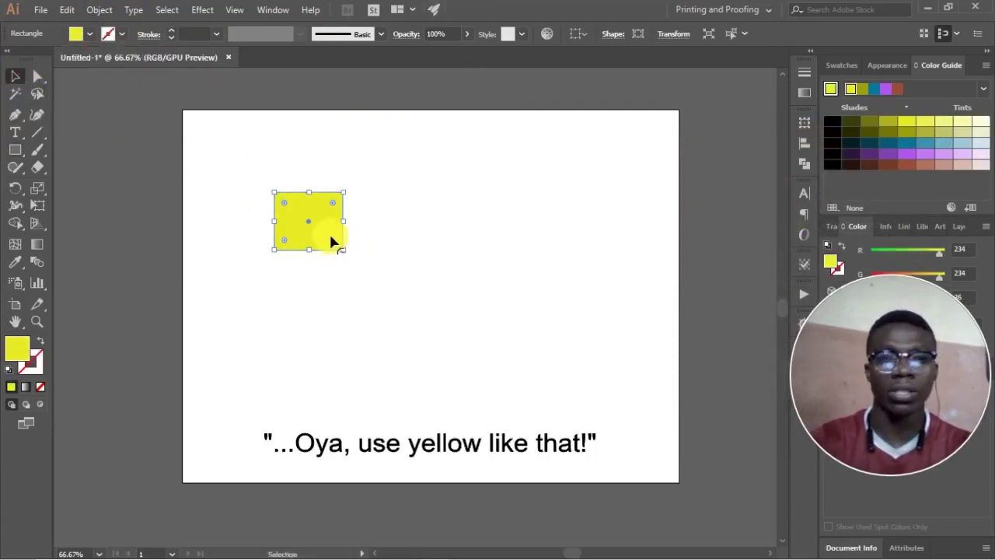
click(983, 88)
scroll(964, 129, up, 4)
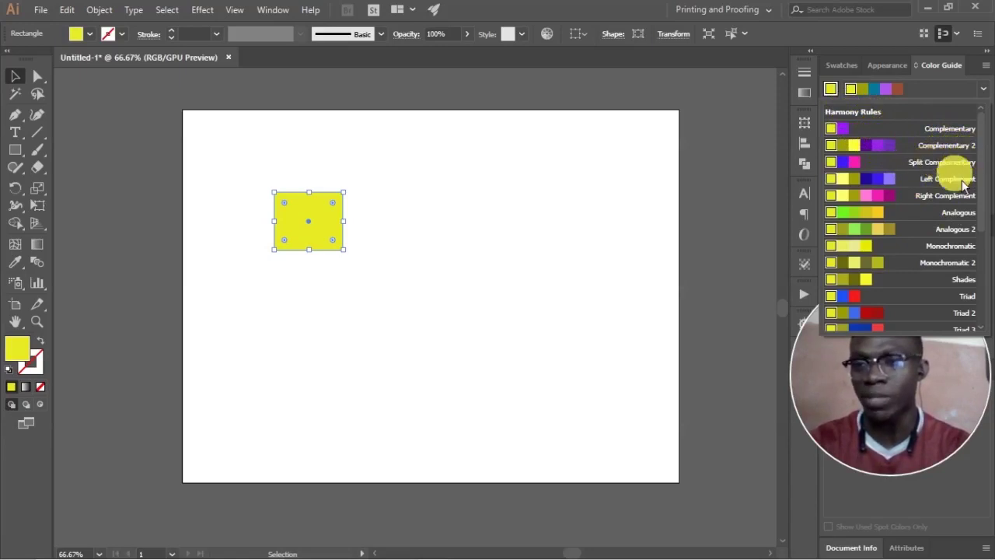
scroll(906, 226, down, 1)
scroll(906, 230, down, 2)
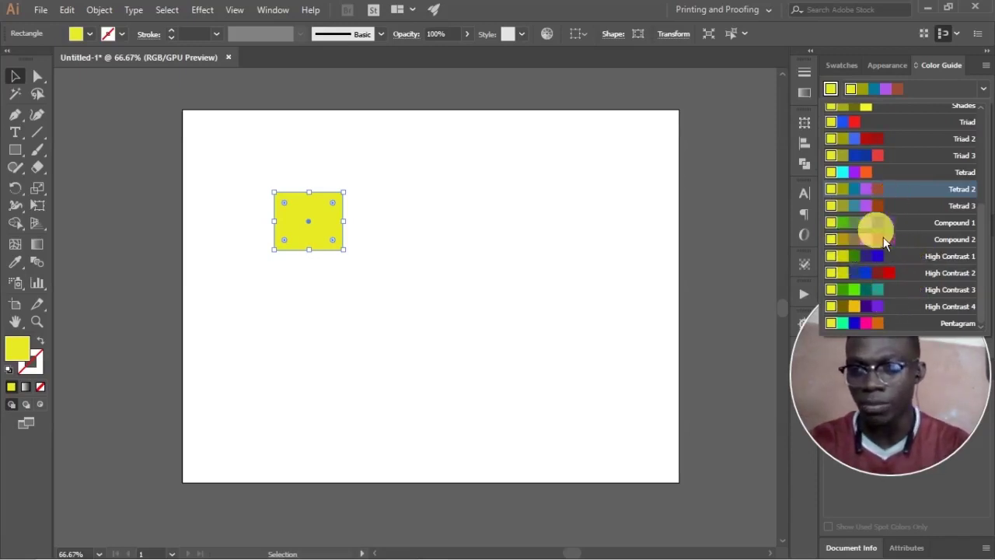
scroll(886, 244, up, 1)
scroll(884, 243, up, 2)
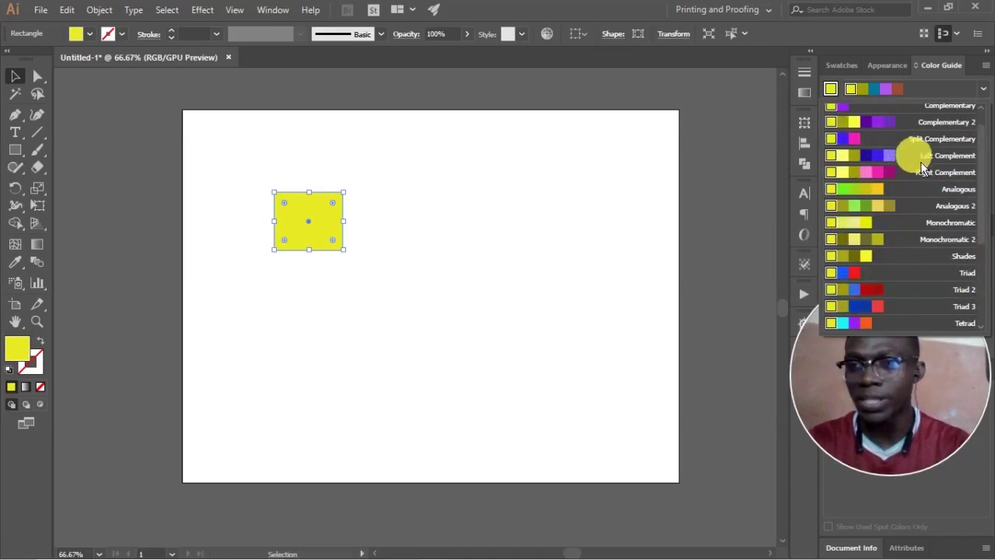
click(929, 168)
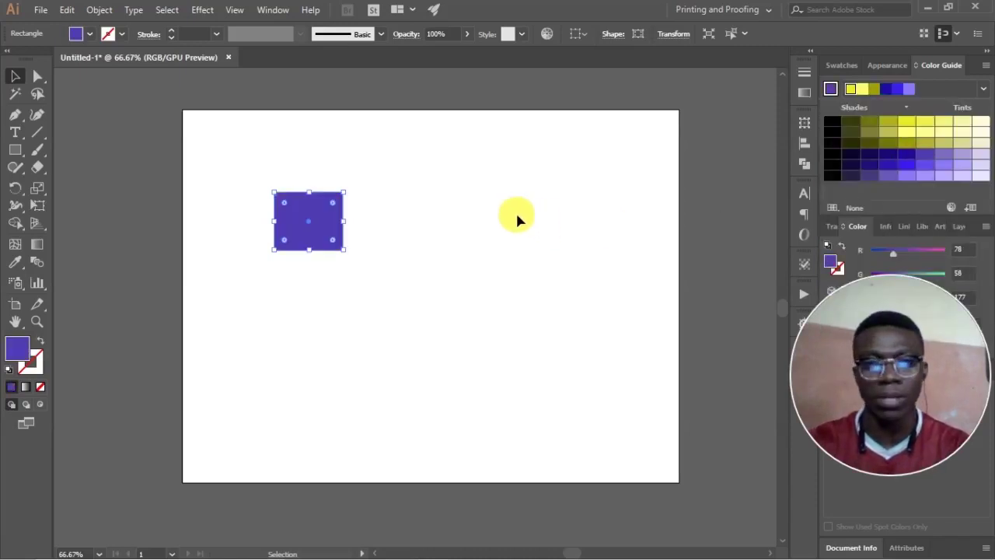
key(ctrl+z)
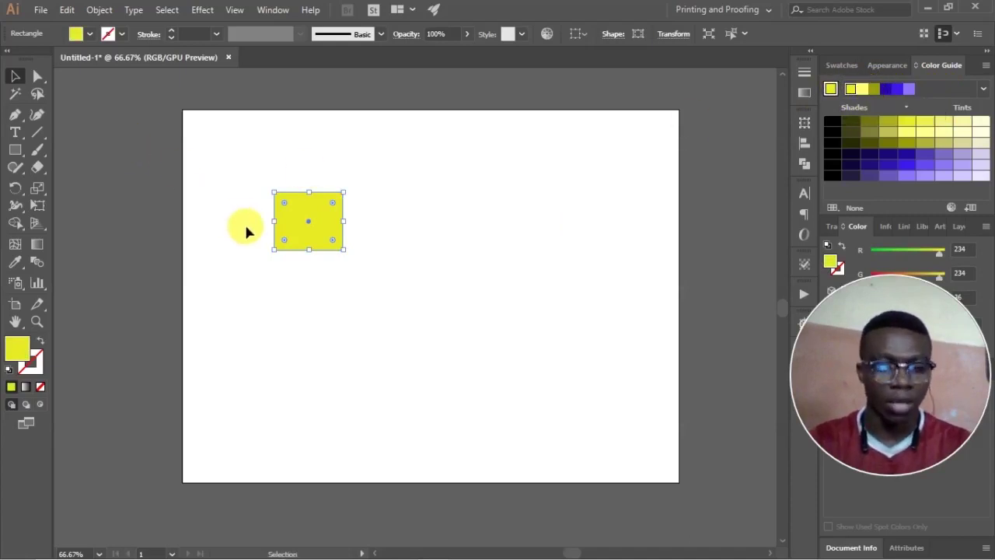
Step: Duplicate the yellow rectangle twice to the right, filling the copies dark blue and light purple
drag(288, 234, 364, 239)
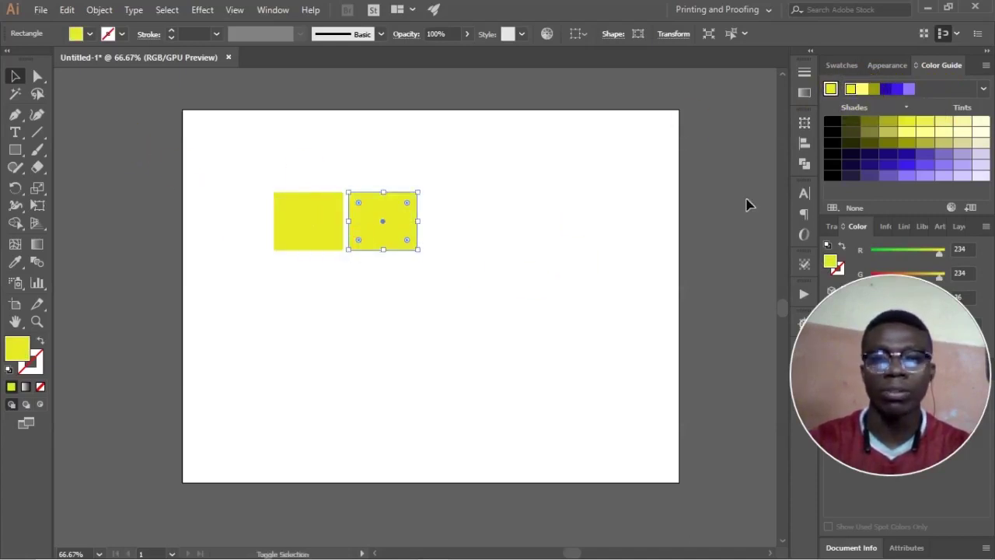
click(892, 91)
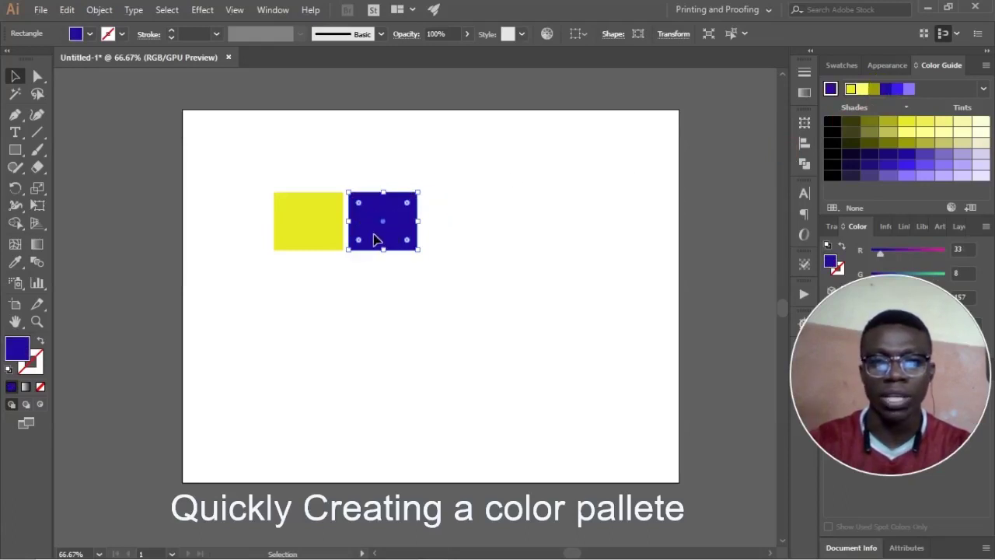
drag(375, 239, 451, 239)
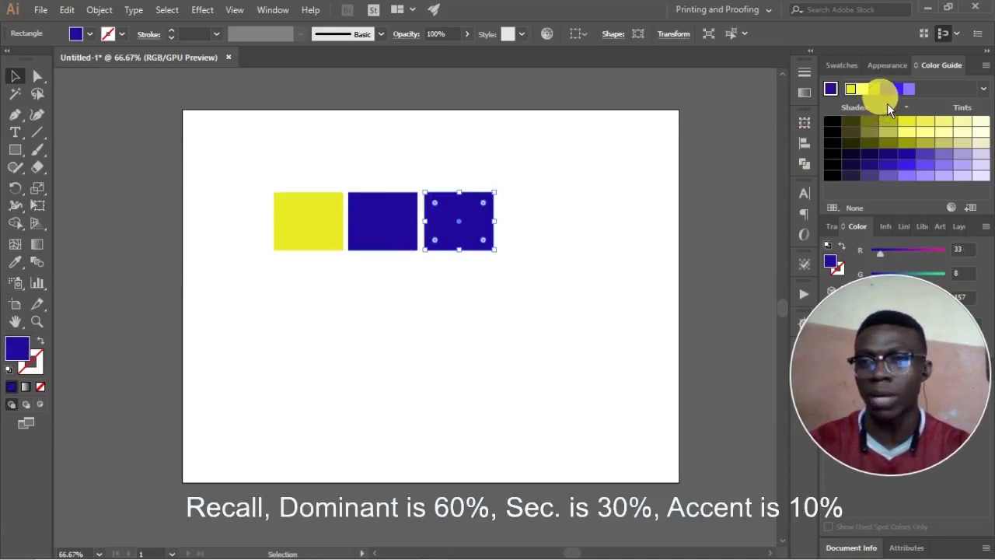
click(910, 90)
Step: Check each rectangle individually, then select all three squares together with Ctrl+A
click(414, 300)
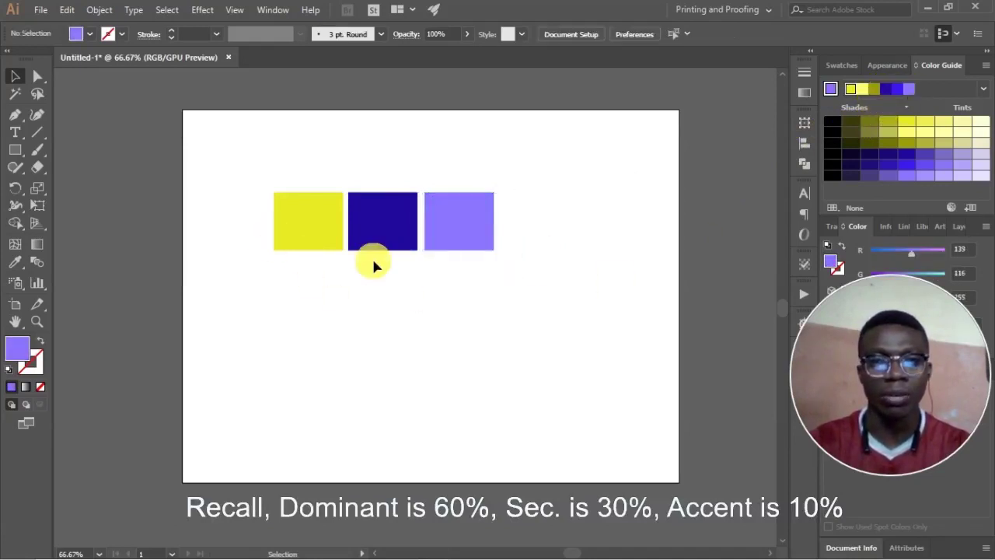
click(377, 213)
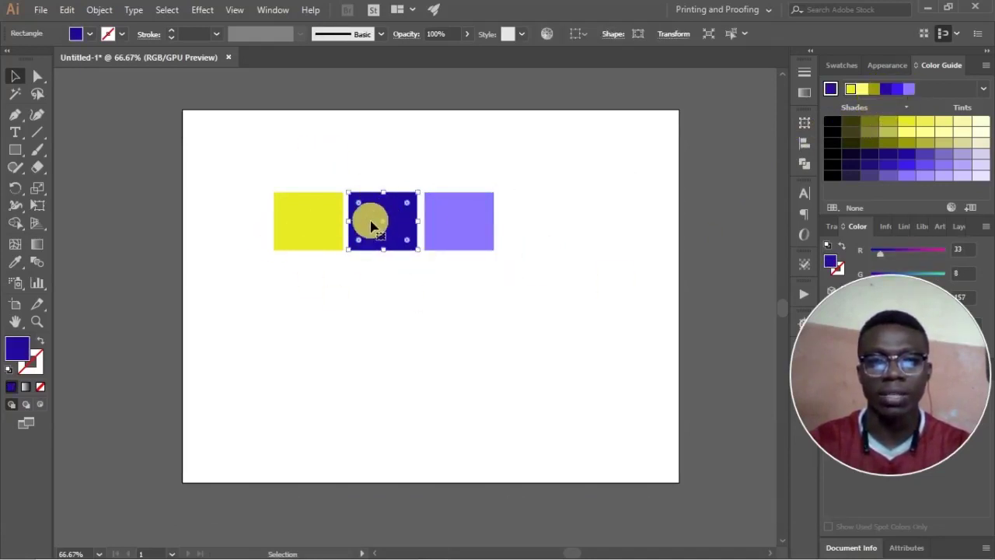
click(328, 238)
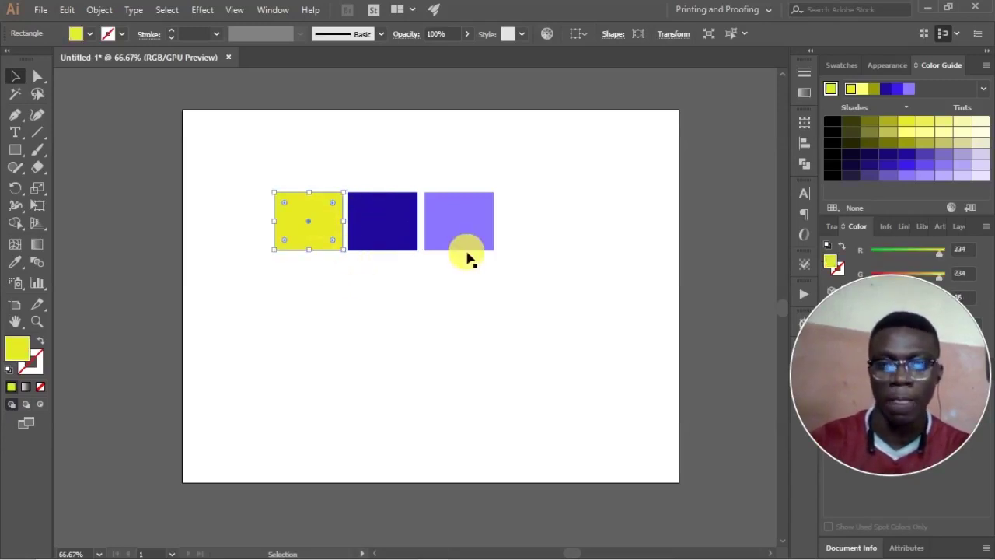
click(403, 223)
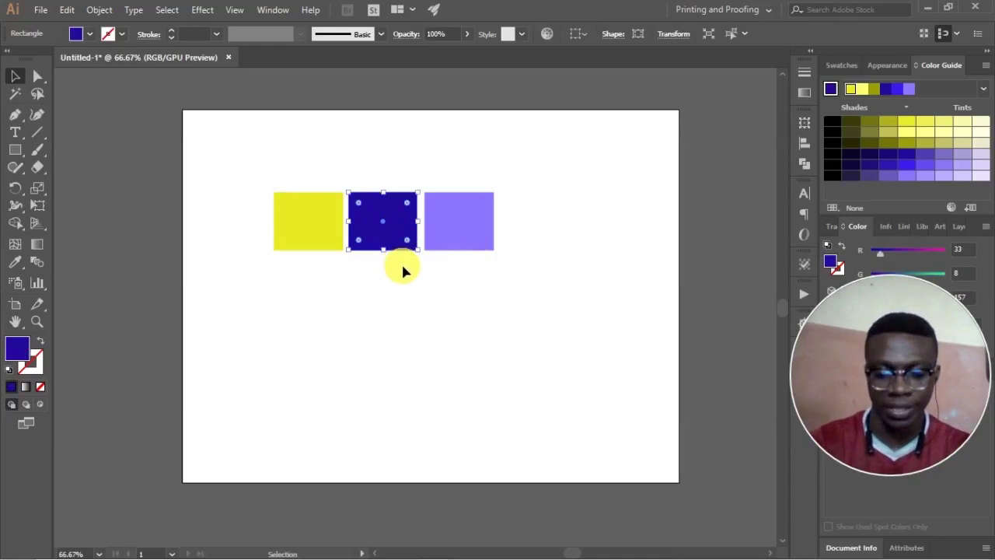
click(482, 231)
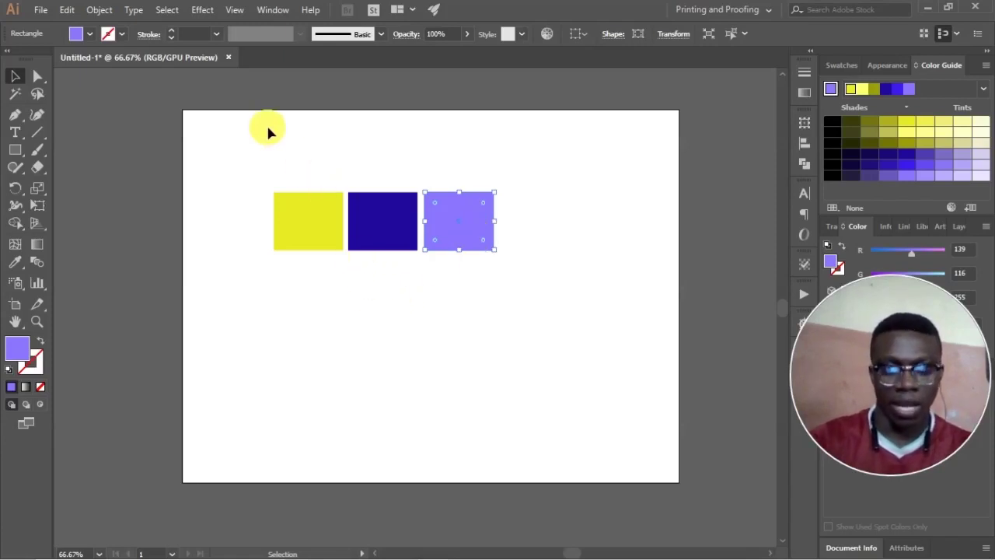
click(269, 169)
key(ctrl+a)
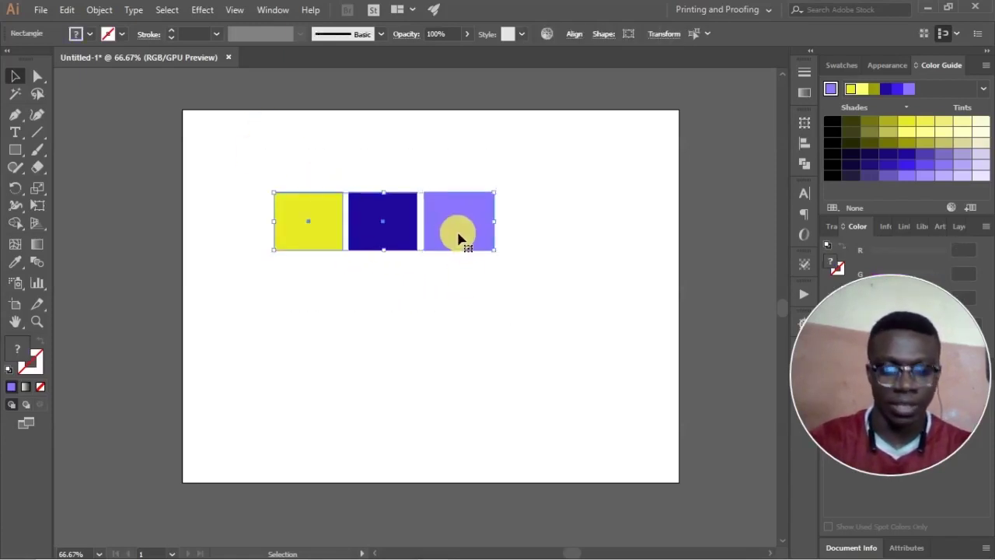
Step: Copy the row of squares directly below and refill the lower-left copy a deep red
drag(453, 235, 454, 318)
click(420, 350)
click(328, 311)
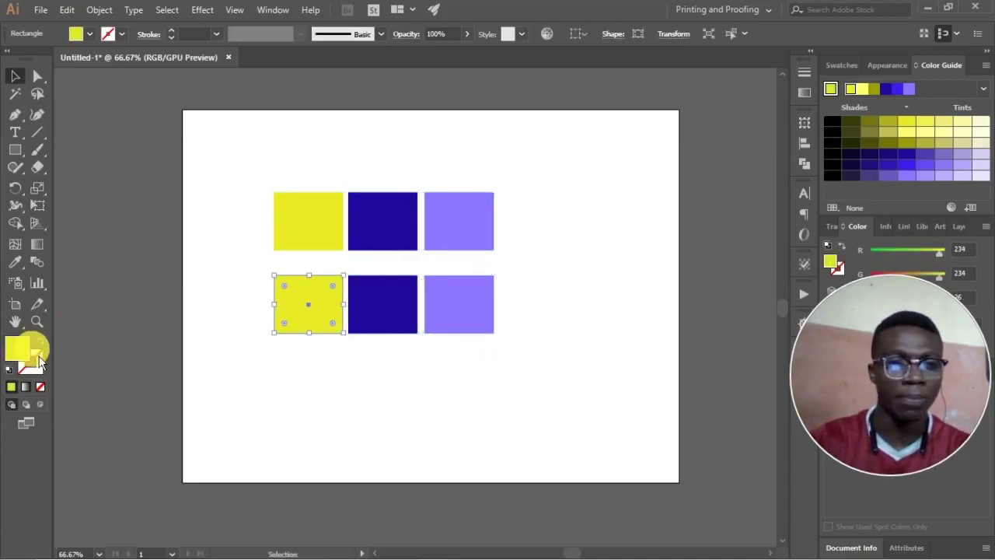
double_click(32, 354)
drag(723, 215, 721, 176)
click(854, 181)
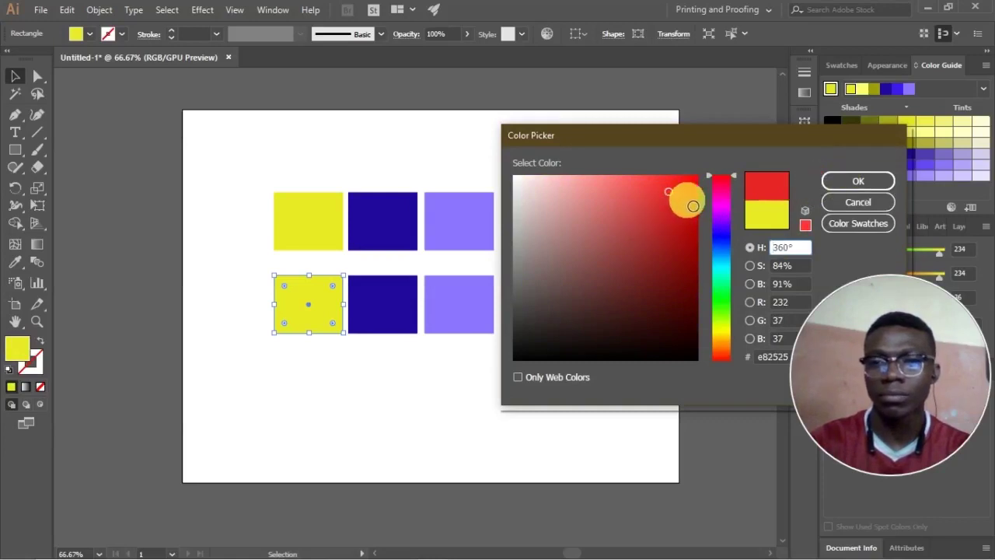
click(690, 202)
click(856, 180)
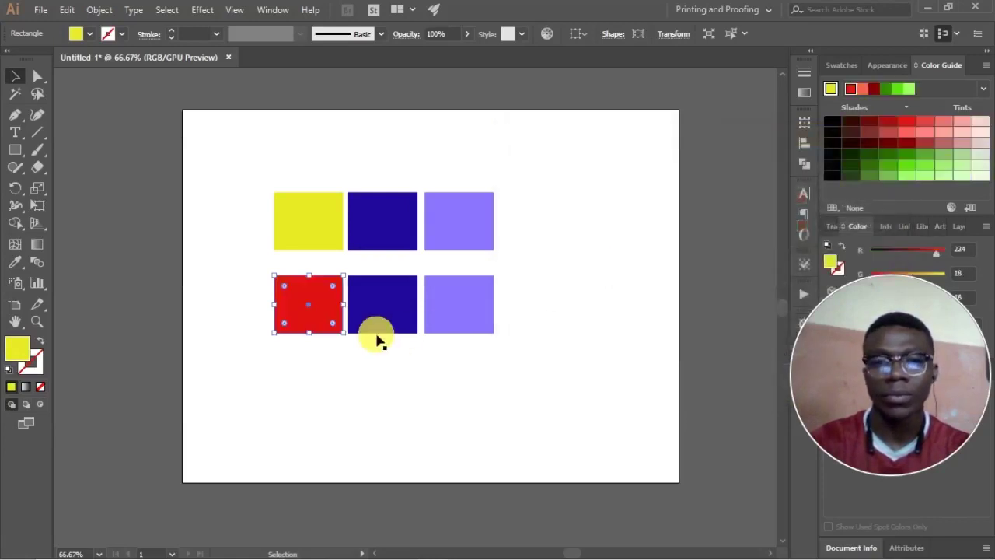
Step: Apply the Tetrad harmony and fill the other two lower squares yellow and blue
click(984, 89)
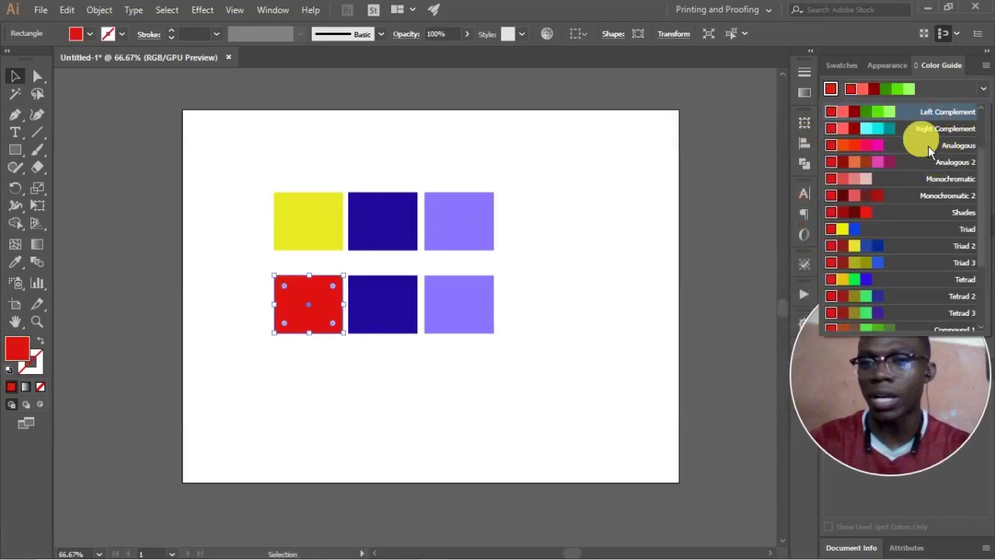
click(893, 281)
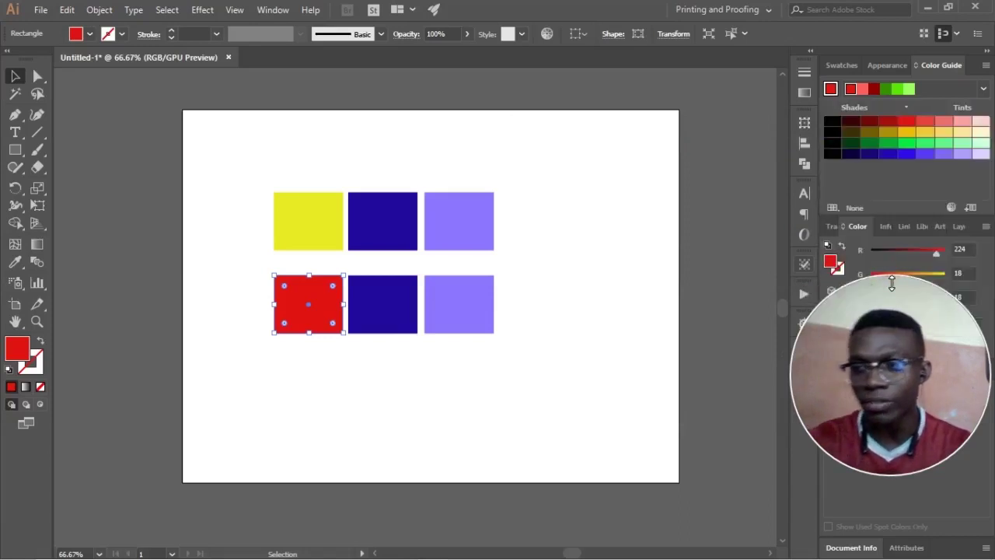
click(378, 296)
click(854, 89)
click(438, 290)
click(876, 89)
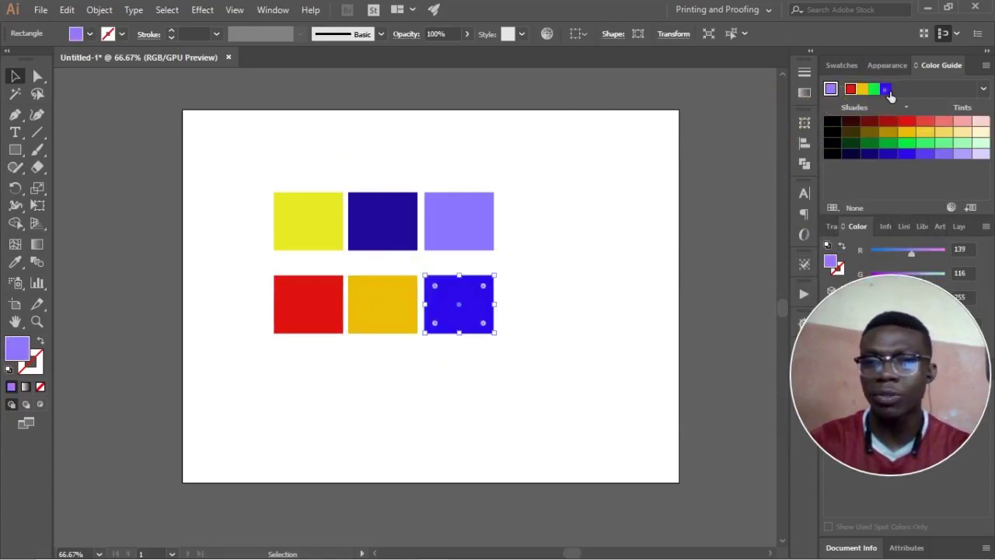
click(600, 244)
drag(448, 345, 566, 359)
Step: Marquee-select the bottom red, yellow and blue squares and bring up Task View
click(433, 311)
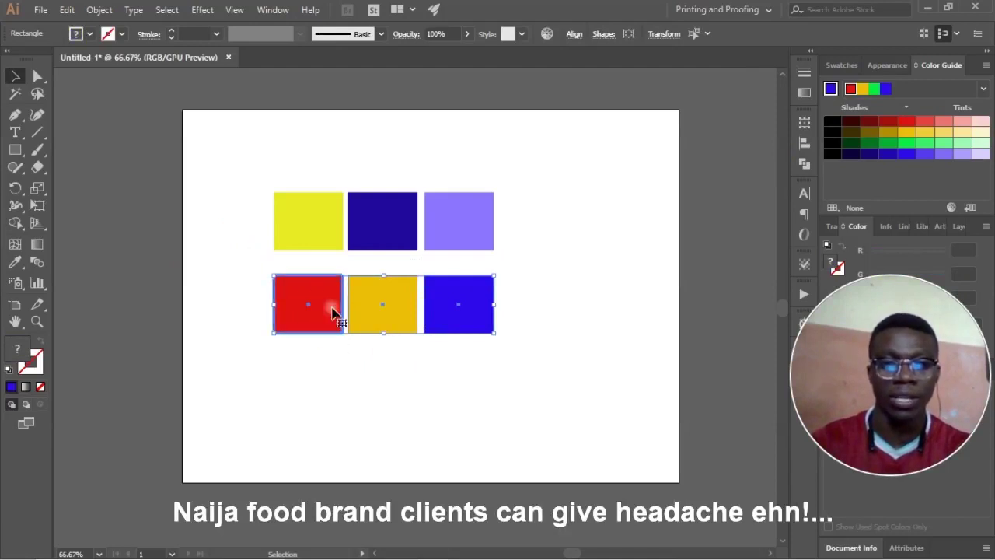
click(329, 352)
click(329, 320)
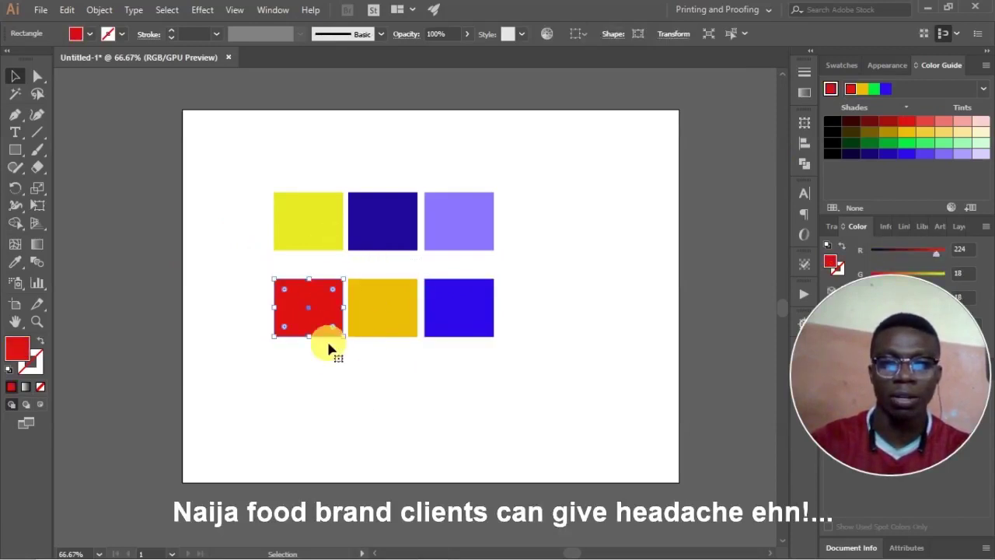
click(480, 307)
click(544, 304)
click(400, 328)
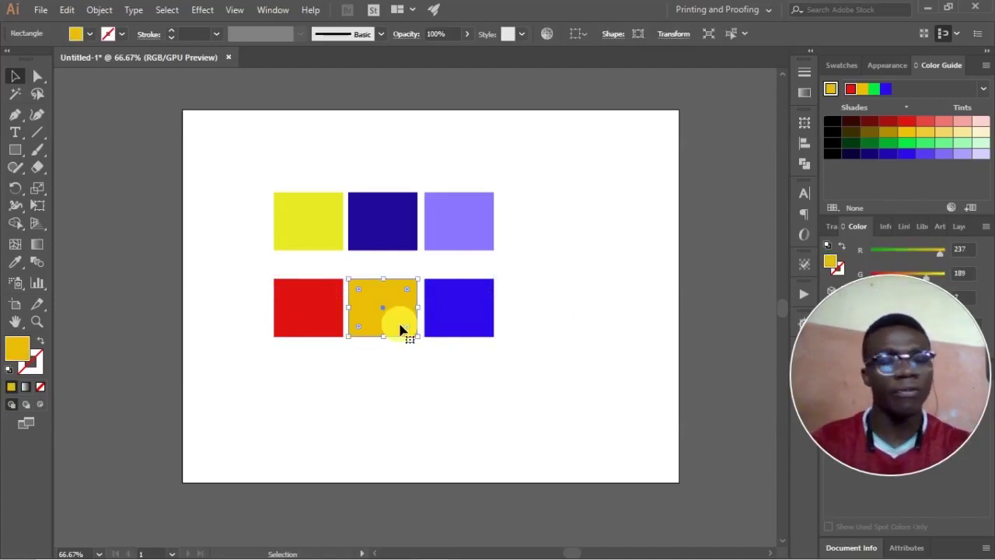
click(636, 116)
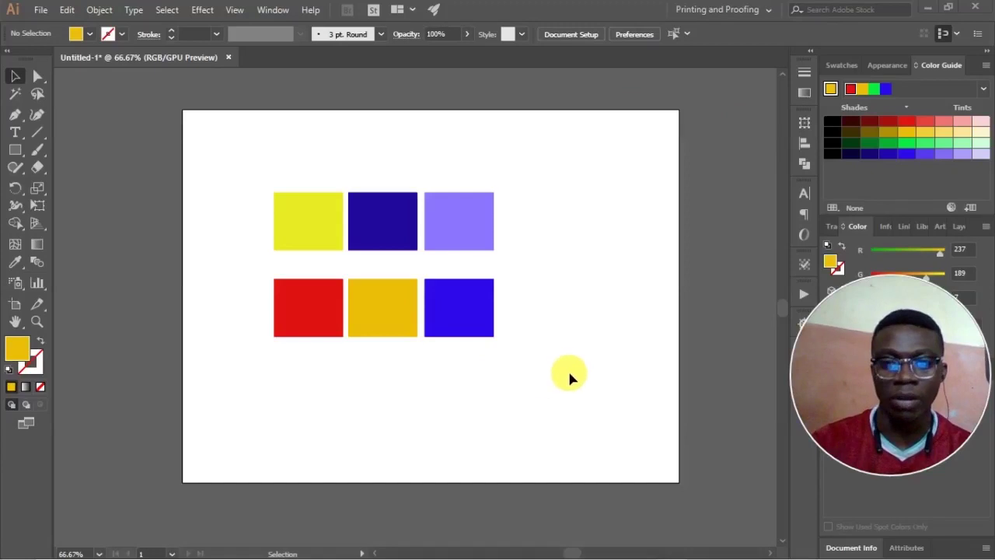
click(275, 300)
drag(247, 261, 529, 393)
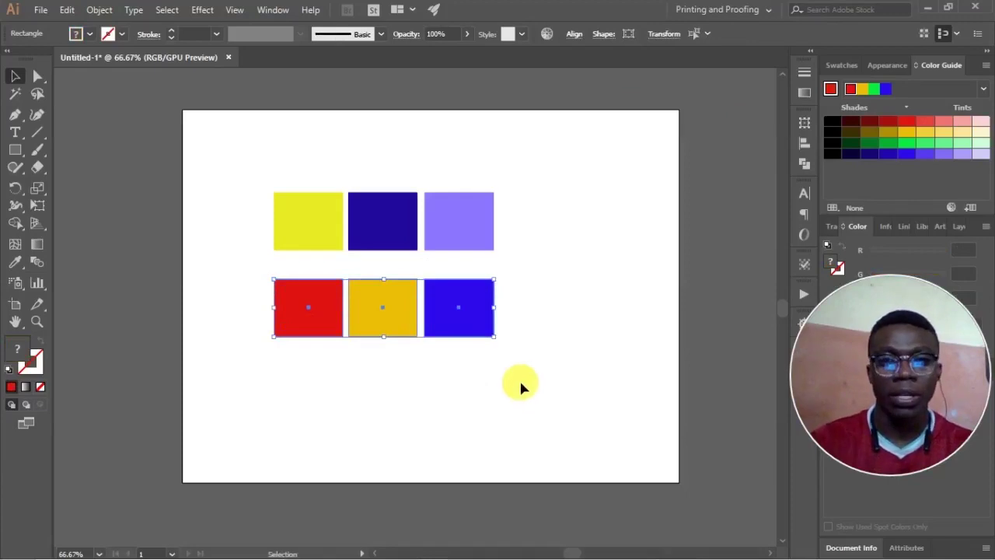
key(super+Tab)
Step: Paste the squares into Photoshop's Untitled-4 as a smart object and commit the placement
click(366, 260)
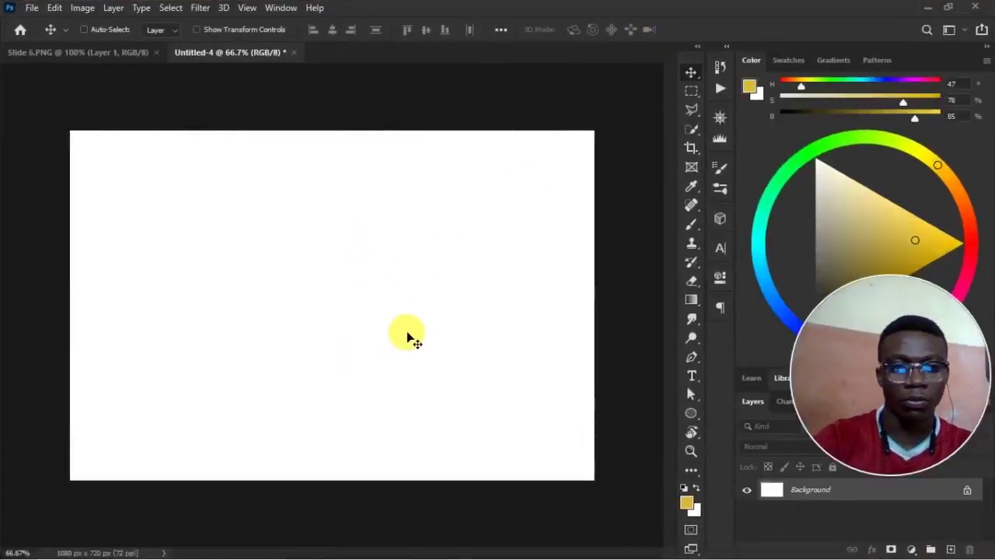
key(ctrl+v)
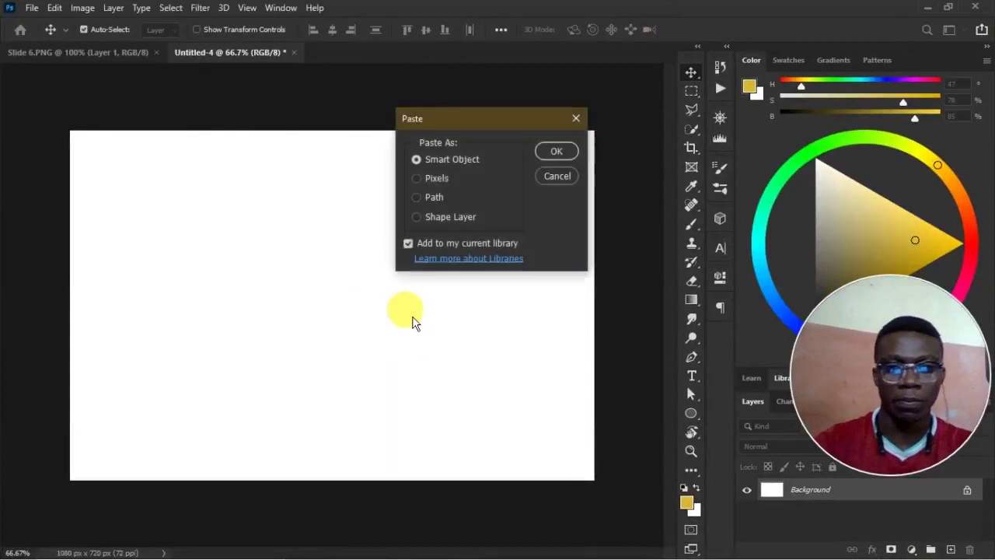
click(558, 153)
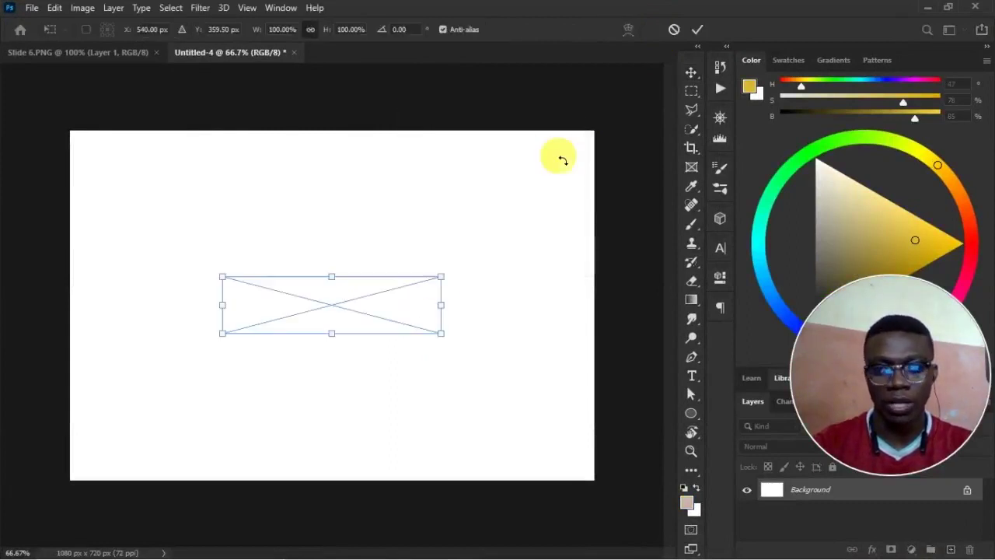
click(698, 29)
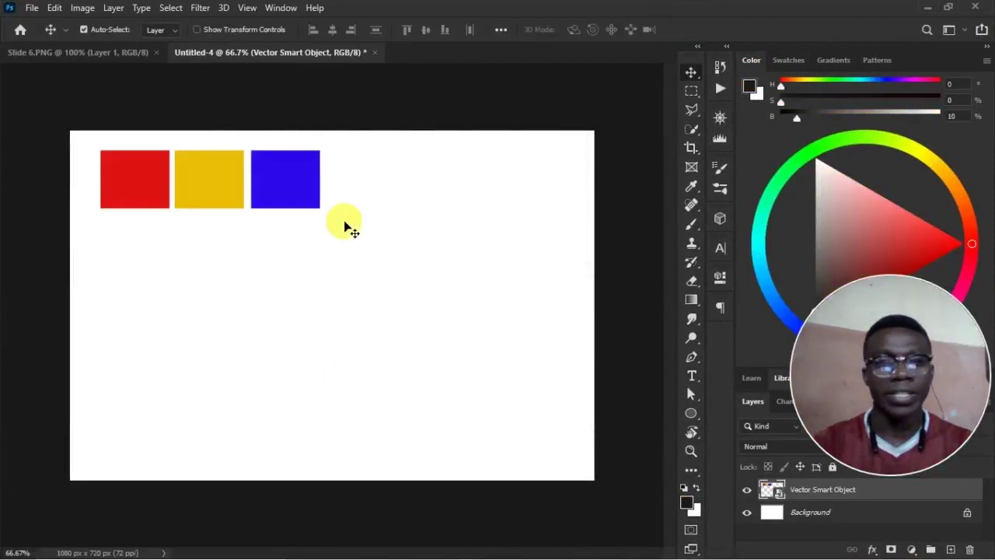
Step: Sample the red, yellow and blue square colours with the Eyedropper, then hide the layer
click(692, 186)
click(138, 173)
click(193, 189)
click(274, 173)
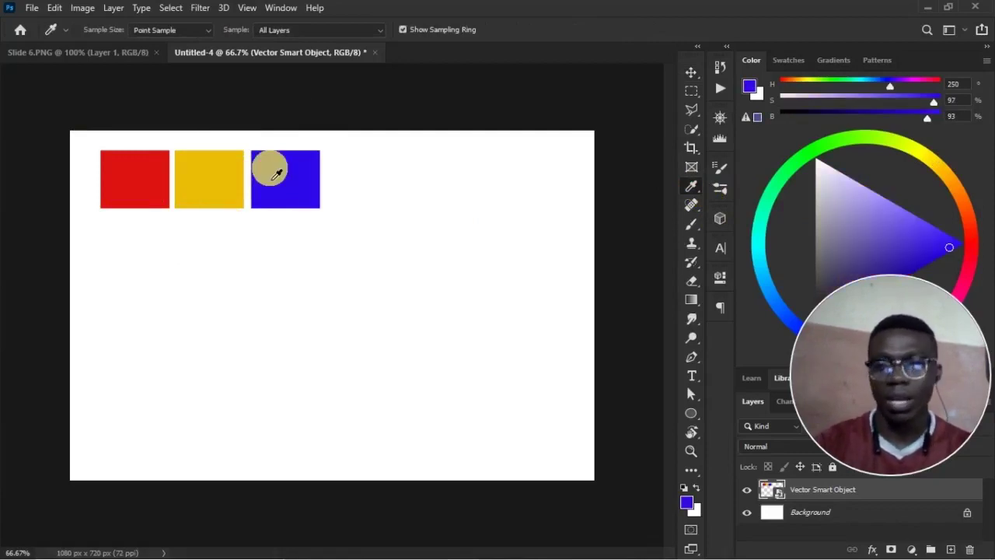
click(747, 489)
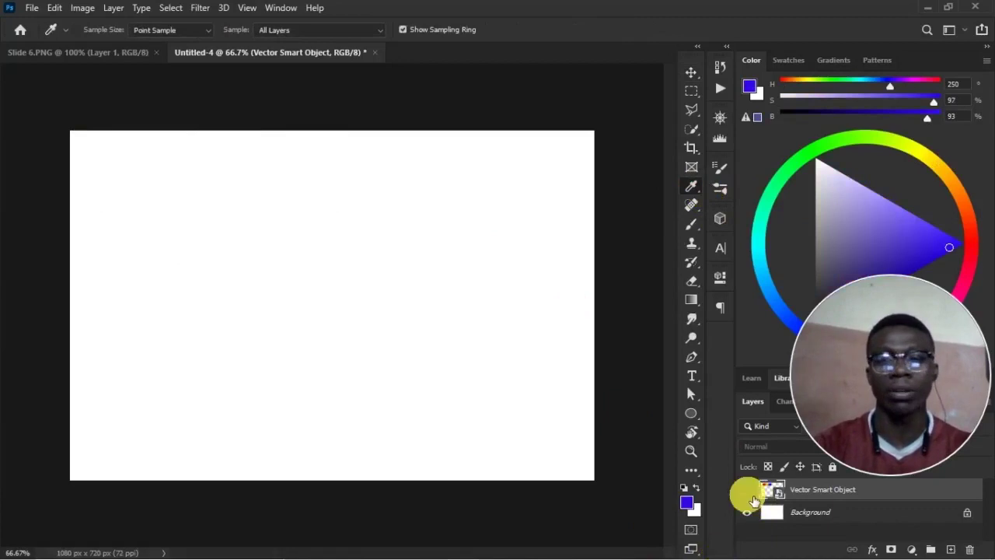
Step: Make the Vector Smart Object squares layer visible again
click(748, 489)
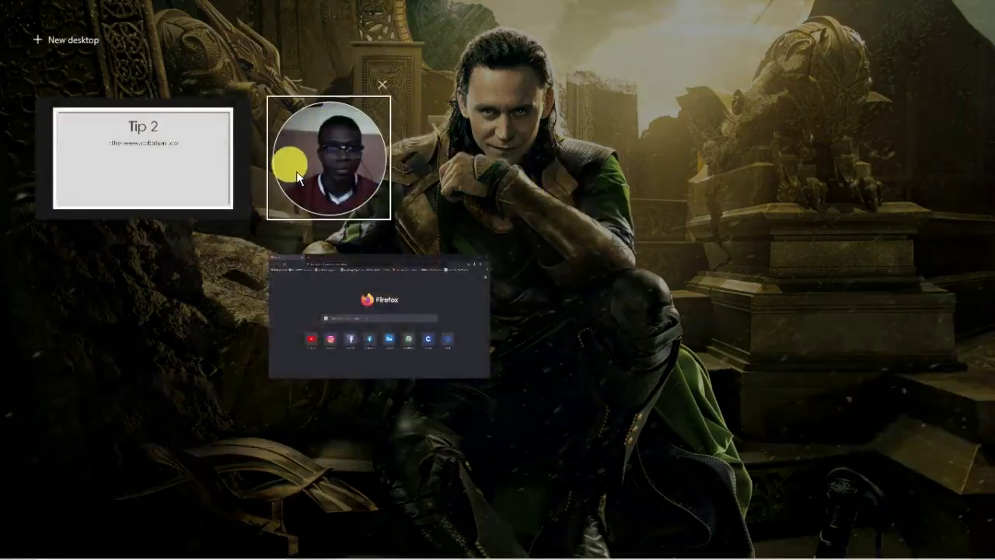
Step: Go to the Color Hunt site in Firefox and browse its palettes
click(316, 88)
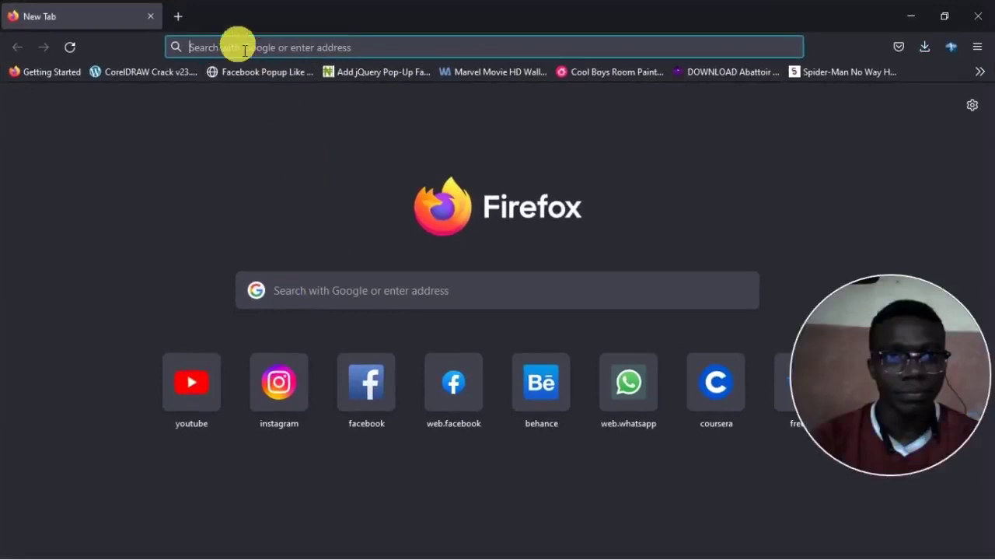
click(274, 56)
text(colorhunt.co/)
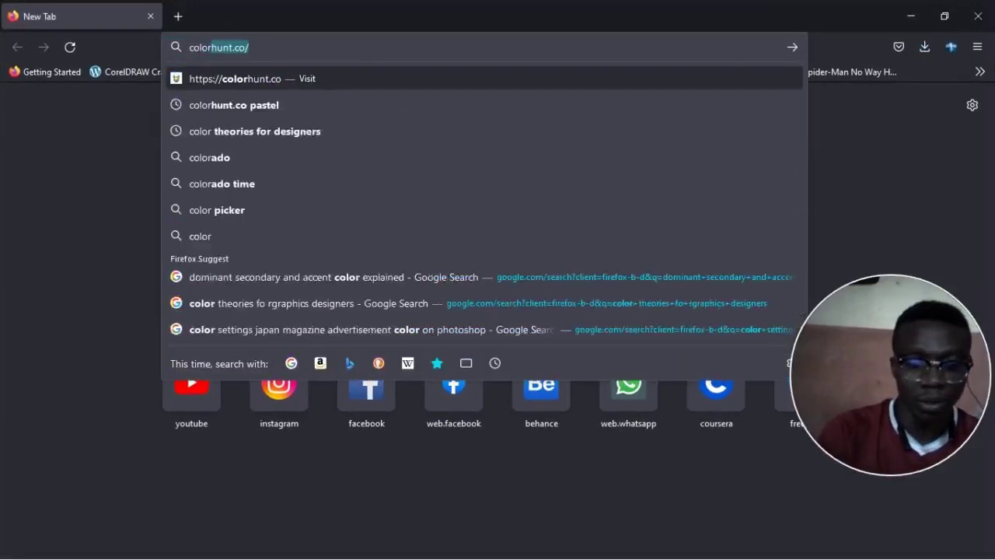
key(Return)
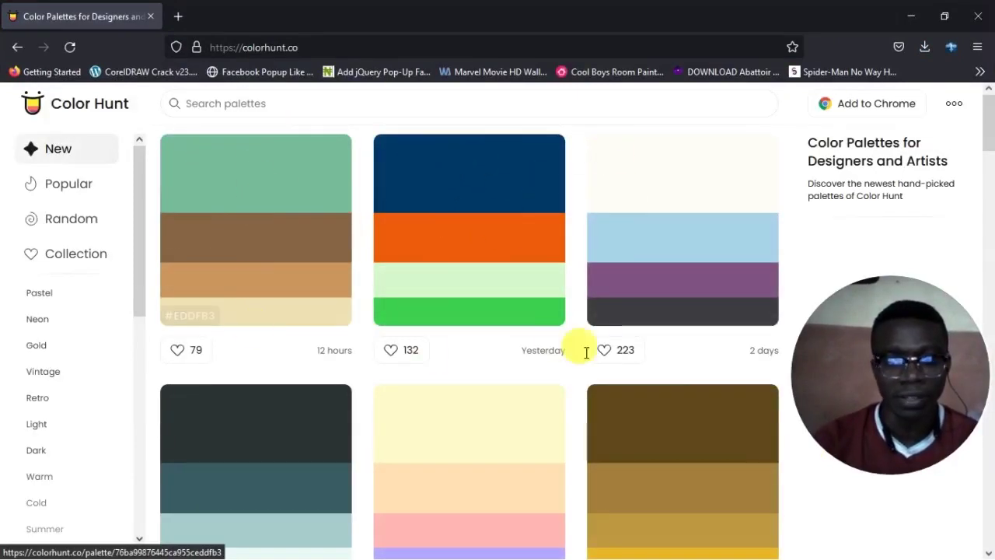
scroll(325, 245, down, 3)
scroll(577, 354, down, 5)
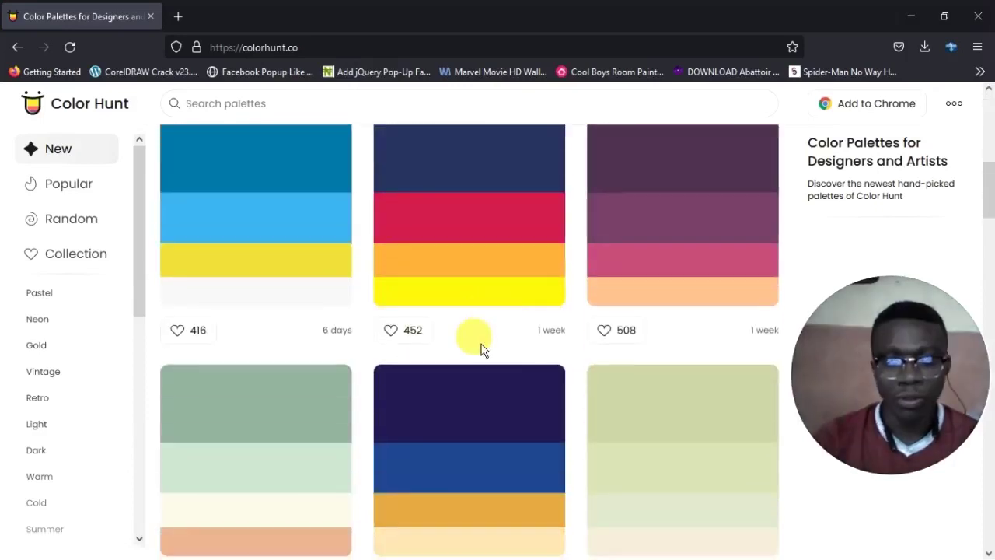
scroll(677, 362, down, 2)
scroll(645, 366, up, 10)
Step: Filter palettes by the Red colour tag and scroll through the results
click(312, 112)
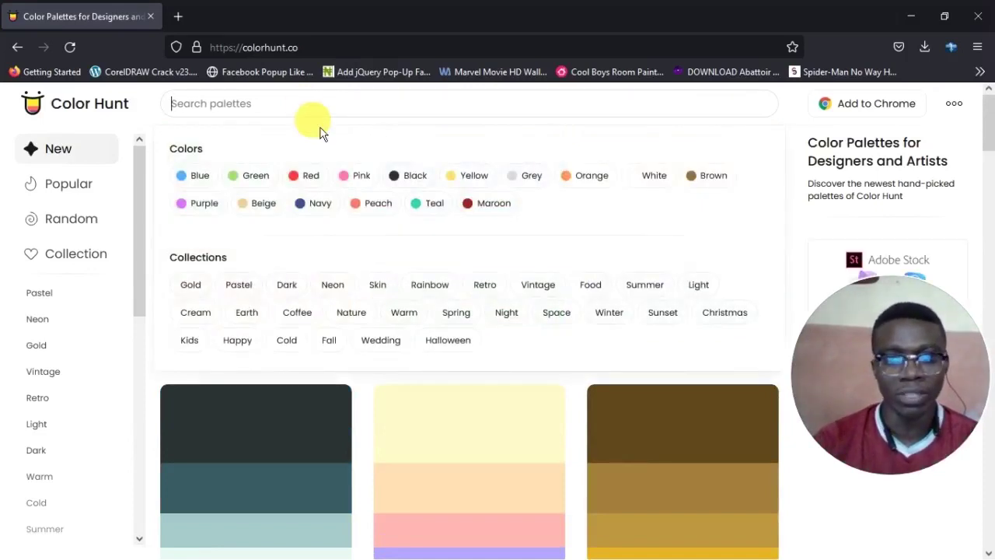
click(304, 179)
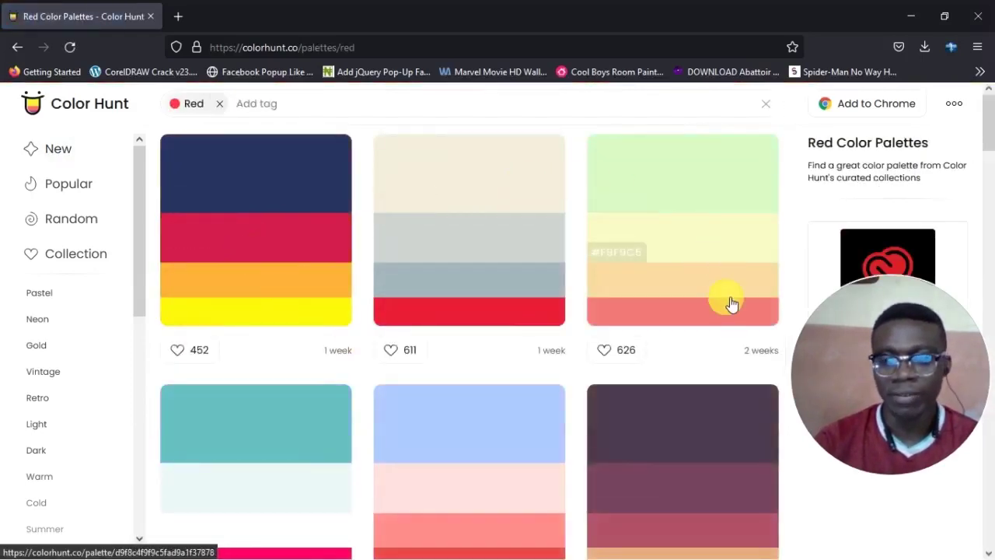
scroll(669, 350, down, 6)
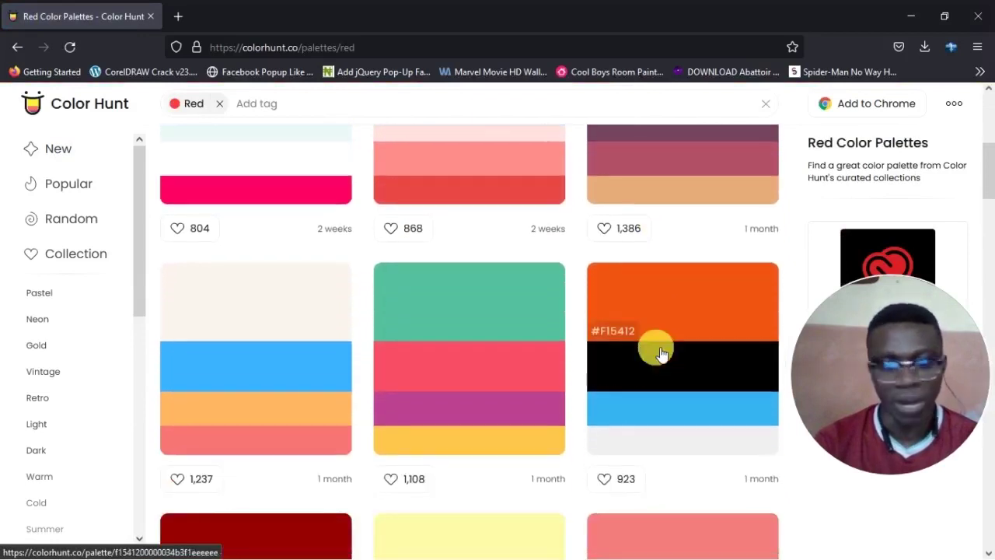
scroll(553, 378, down, 2)
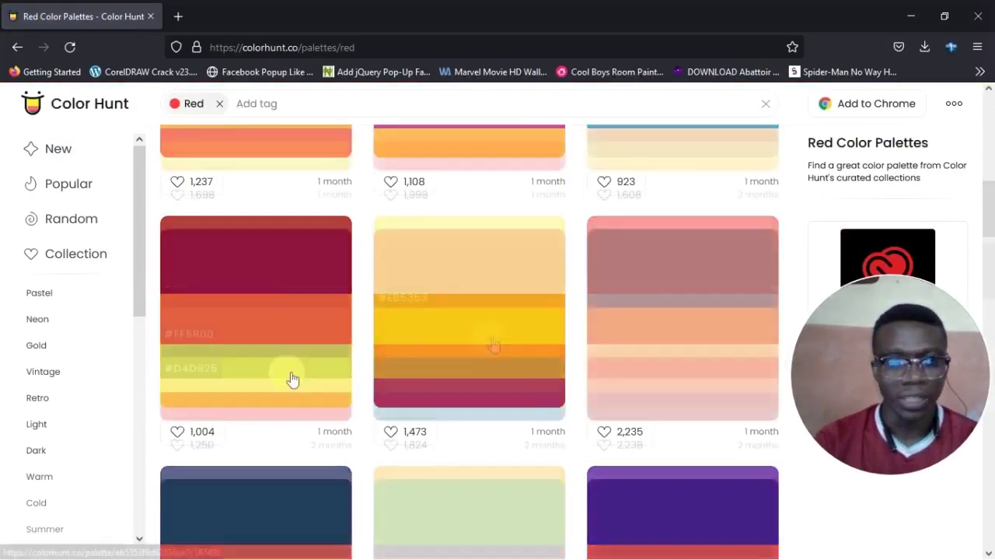
scroll(301, 324, down, 7)
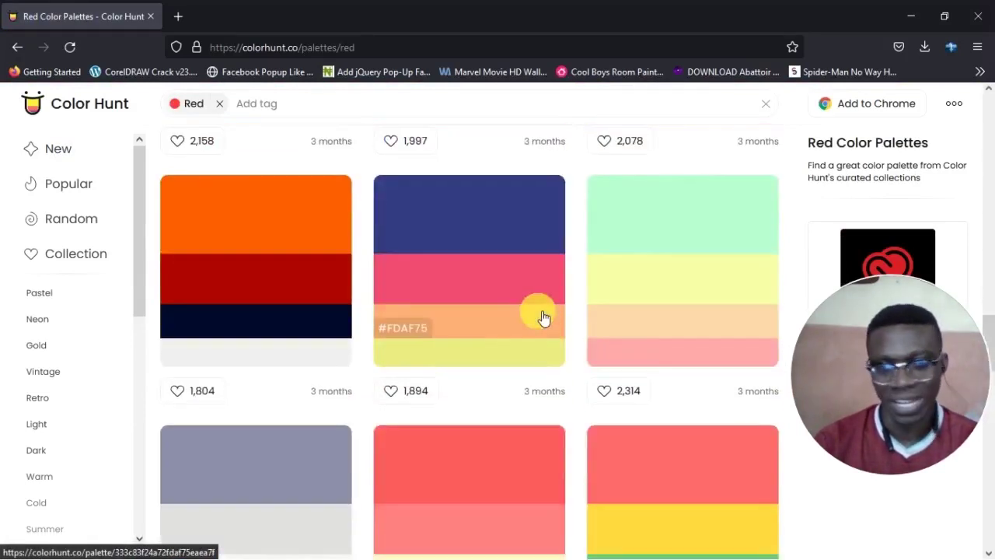
scroll(454, 221, up, 8)
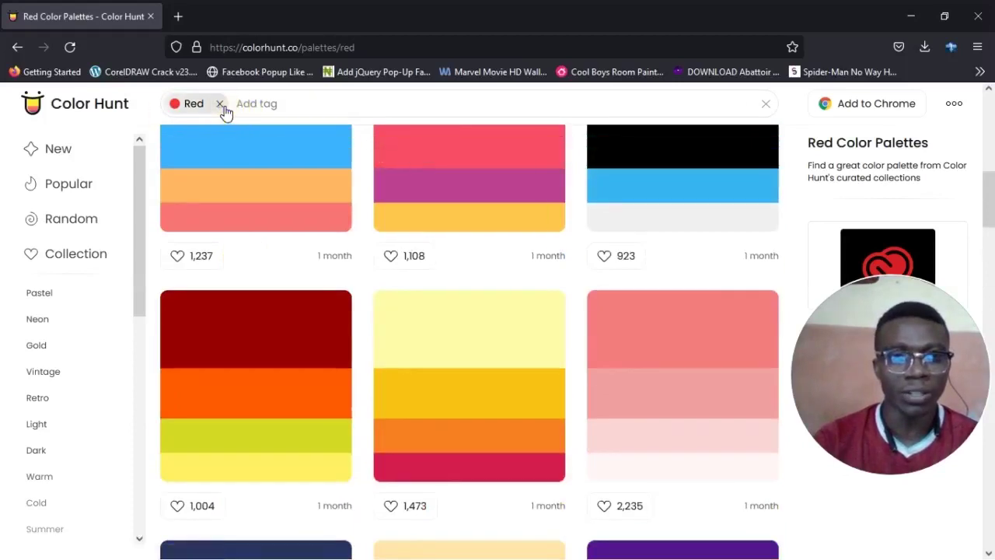
Step: Swap the Red filter for the Coffee collection and browse its palettes
click(220, 104)
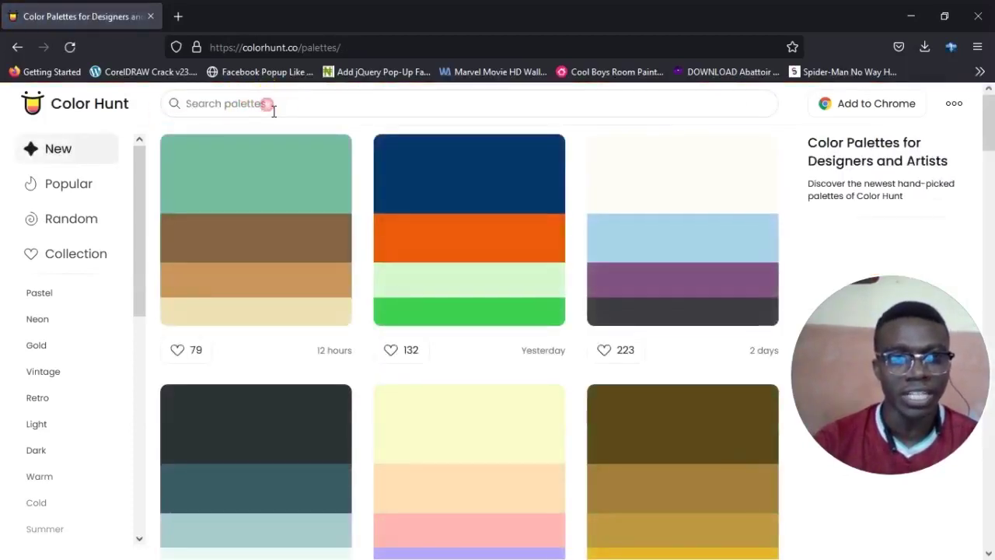
click(281, 116)
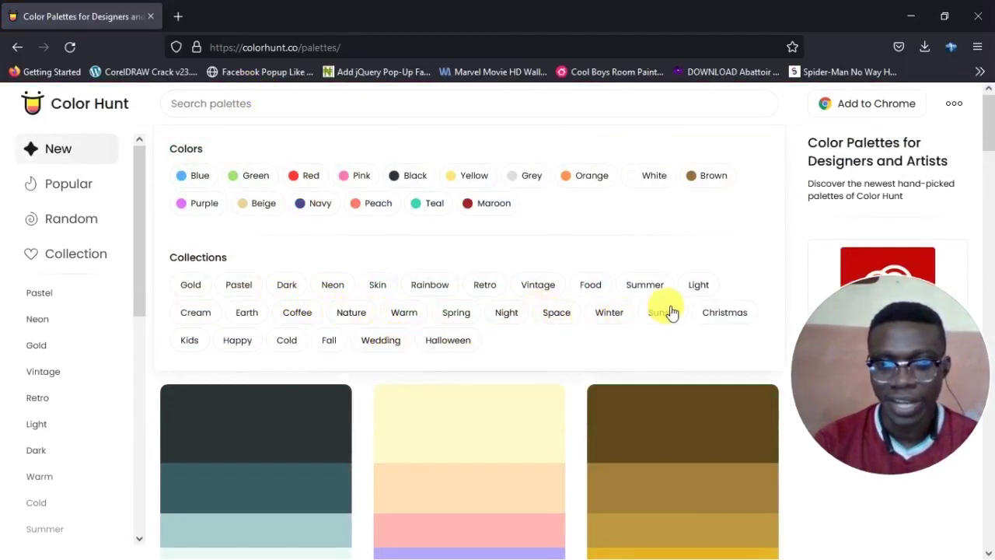
click(297, 312)
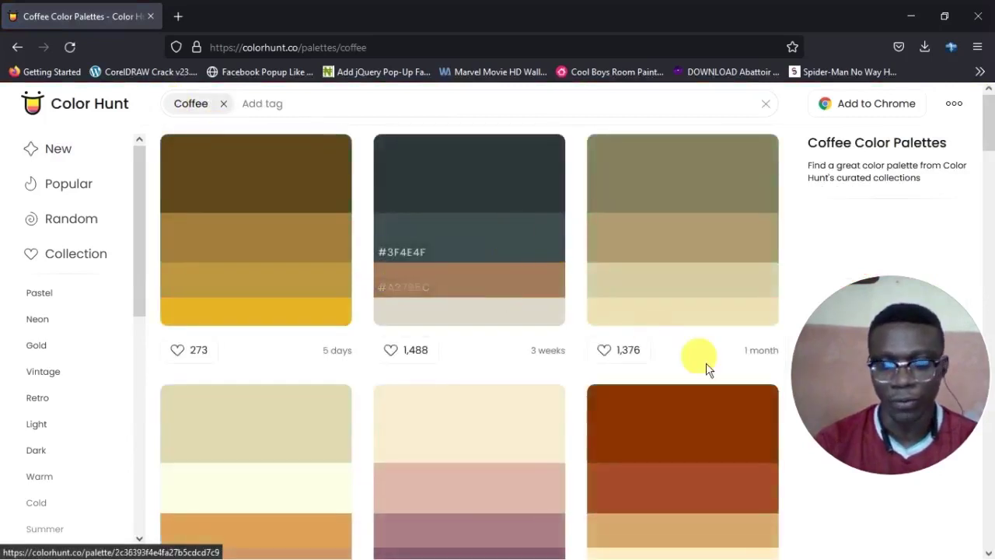
scroll(596, 435, down, 2)
scroll(555, 351, down, 2)
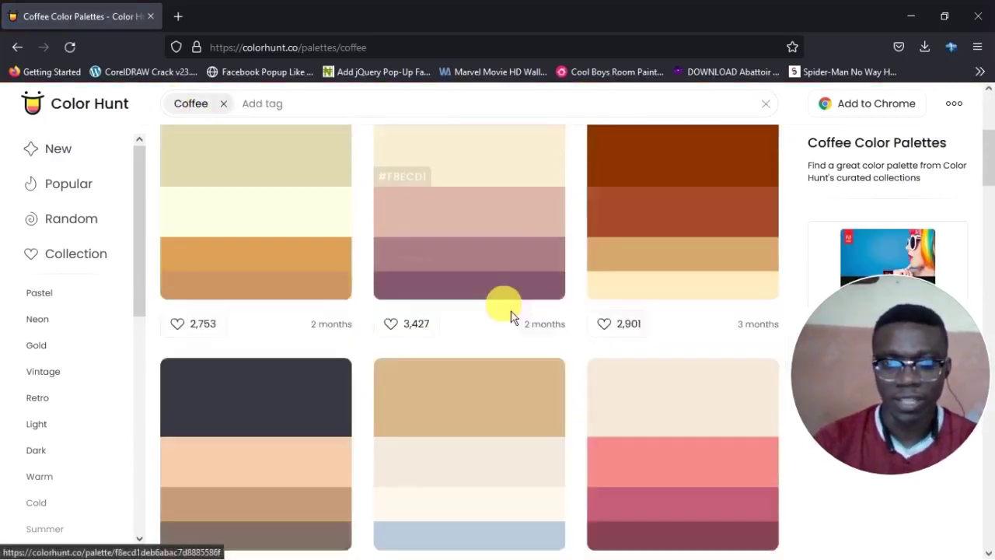
scroll(262, 156, up, 1)
Step: Replace the Coffee filter with the Green colour tag and scroll the green palettes
click(224, 104)
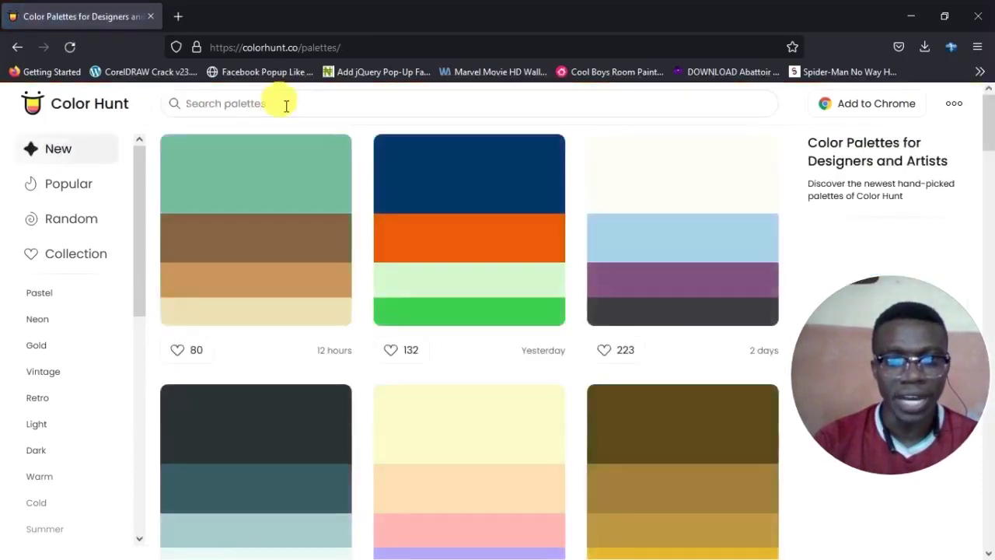
click(276, 103)
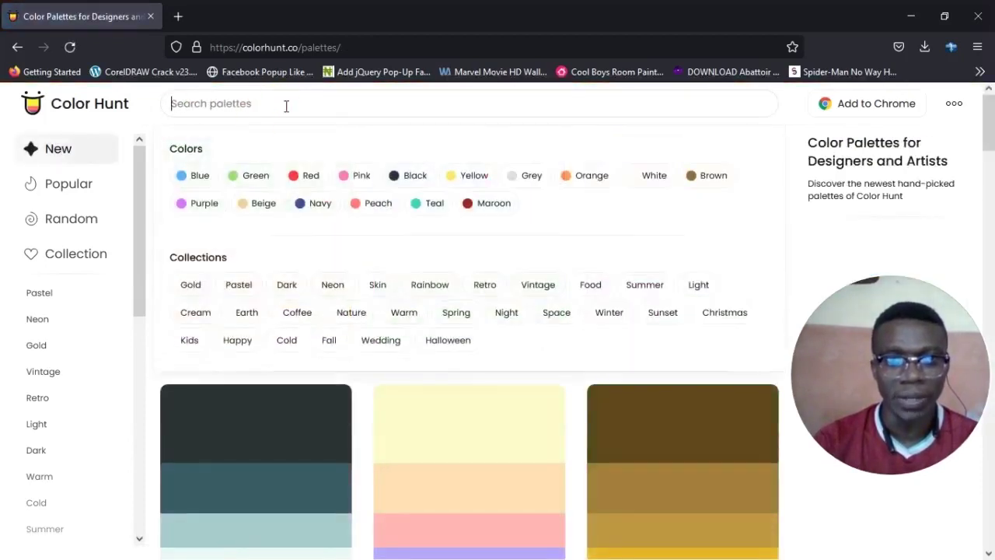
click(252, 176)
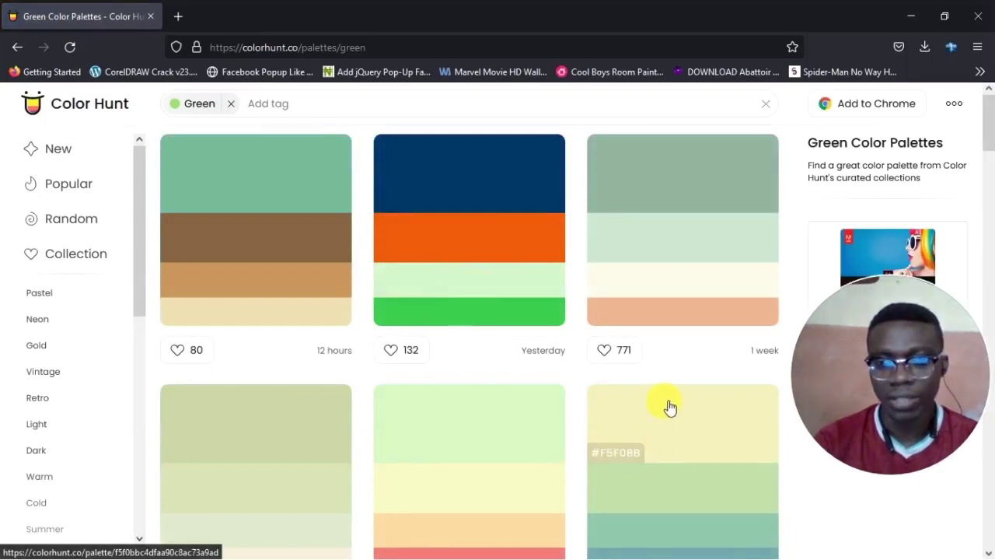
scroll(622, 449, down, 5)
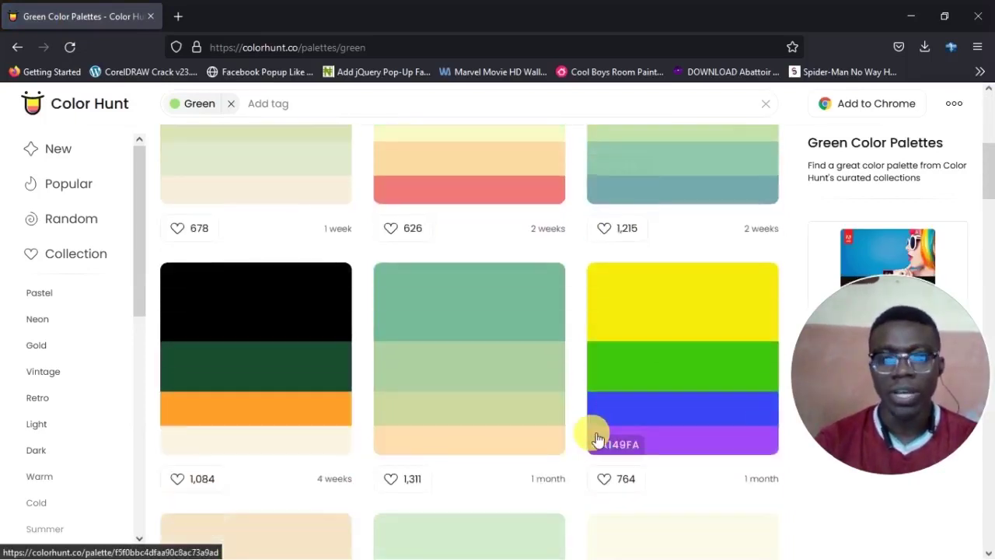
scroll(536, 338, down, 3)
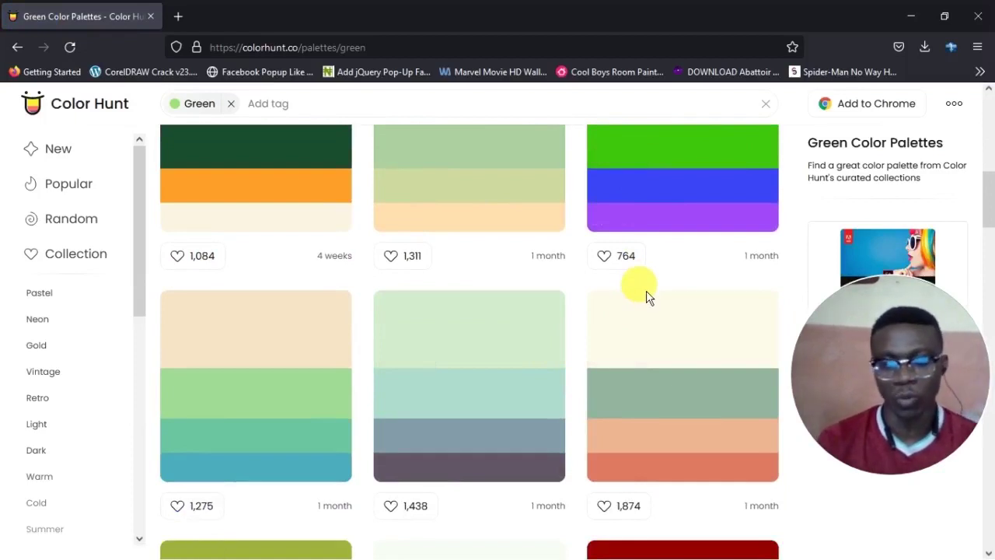
scroll(646, 294, up, 8)
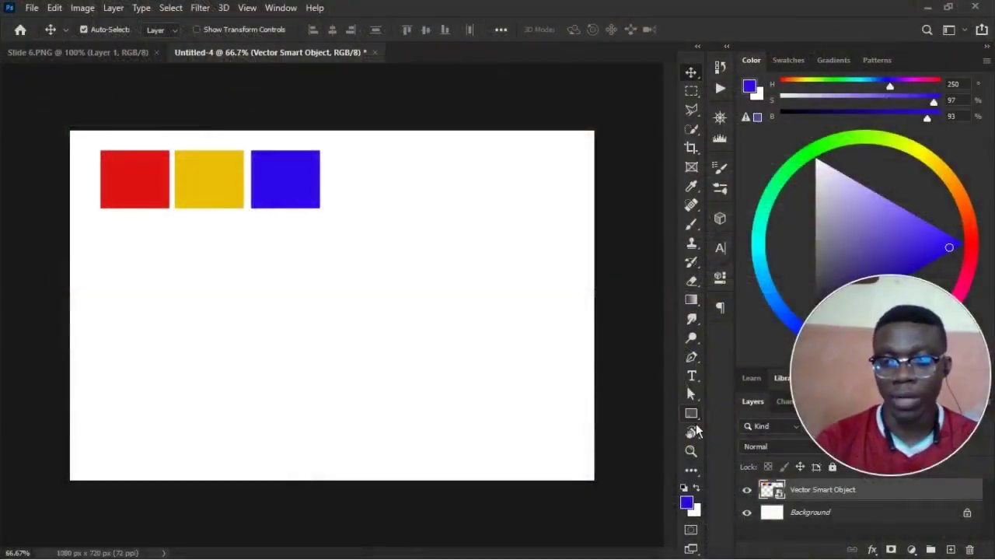
Step: Draw a square below the red, yellow and blue swatches with a yellow fill
click(691, 413)
drag(212, 290, 320, 392)
click(524, 366)
click(517, 387)
Step: Change the square's fill to navy hex 003865 and return to the Move tool
click(698, 339)
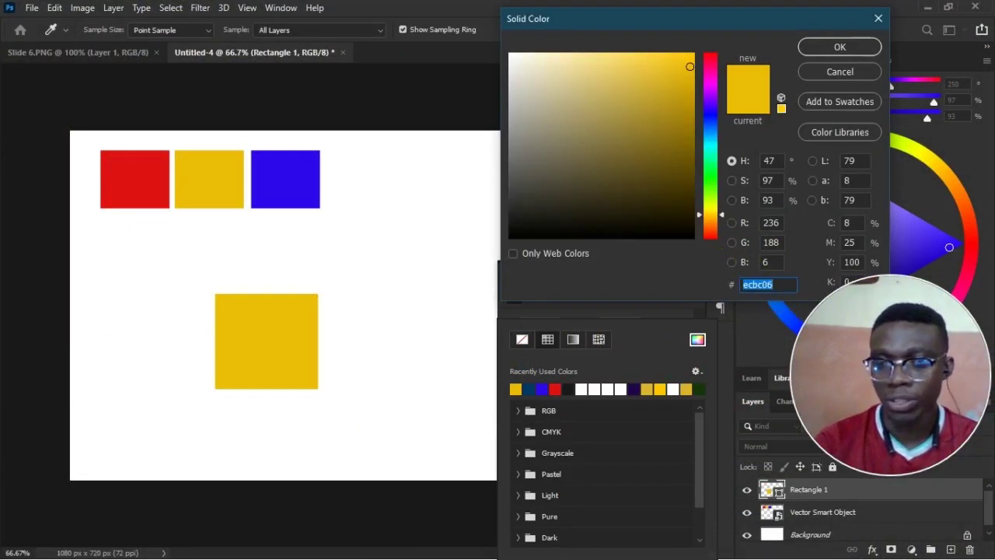
text(00386)
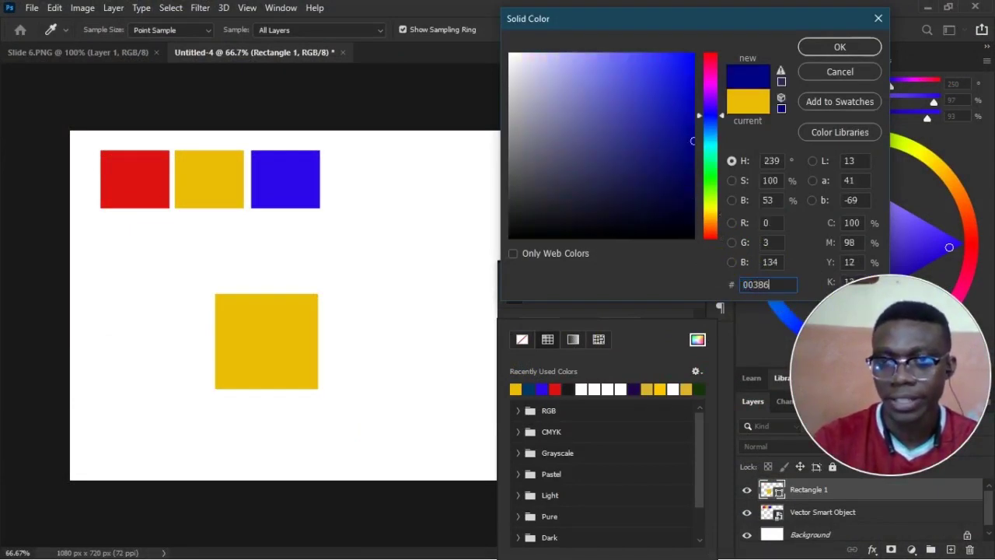
text(5)
click(842, 49)
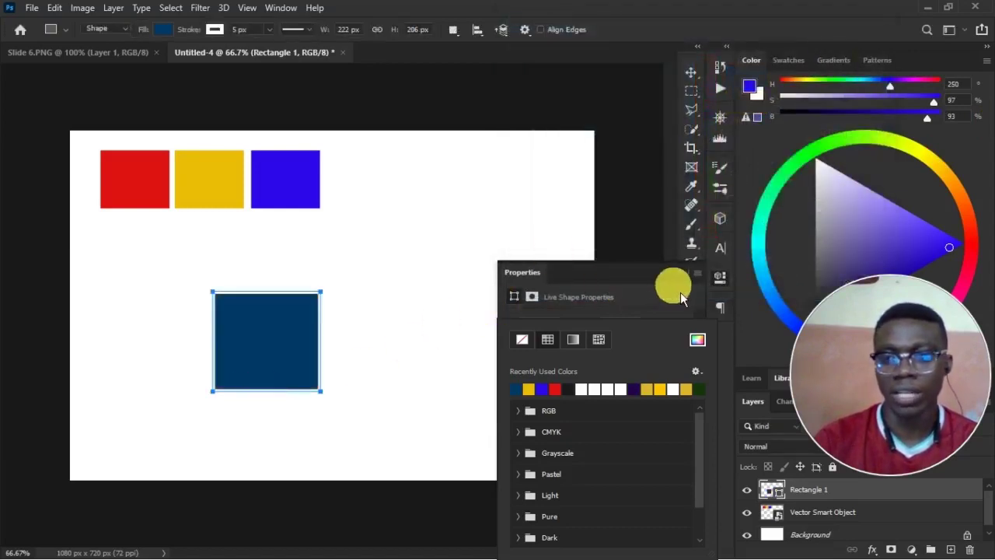
click(690, 282)
key(v)
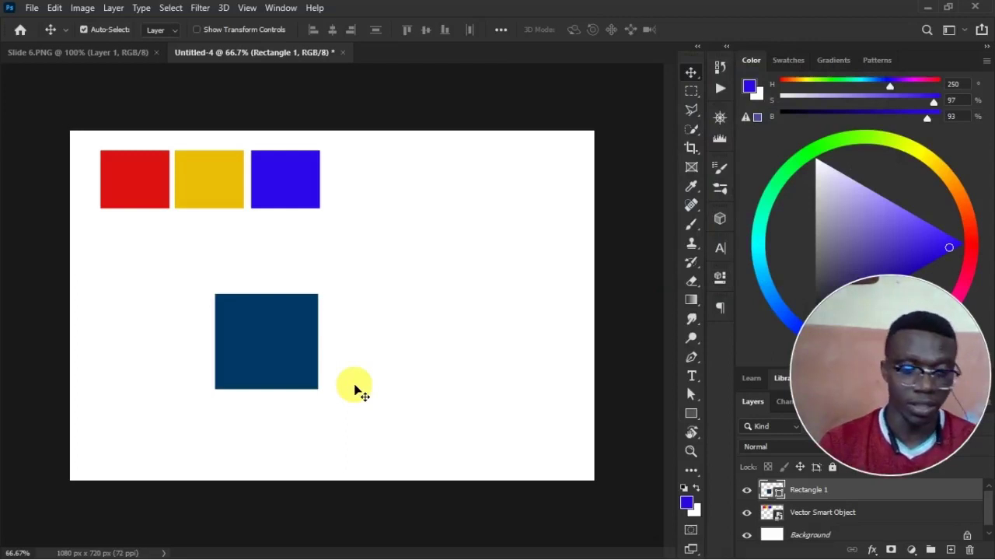
Step: Switch back to the Firefox window showing the Color Hunt palettes
key(super+Tab)
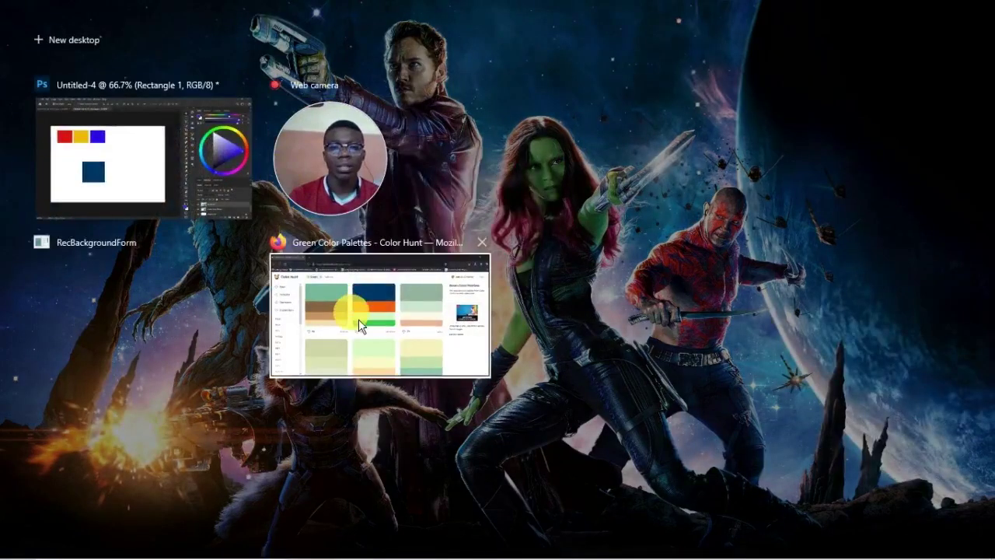
click(358, 319)
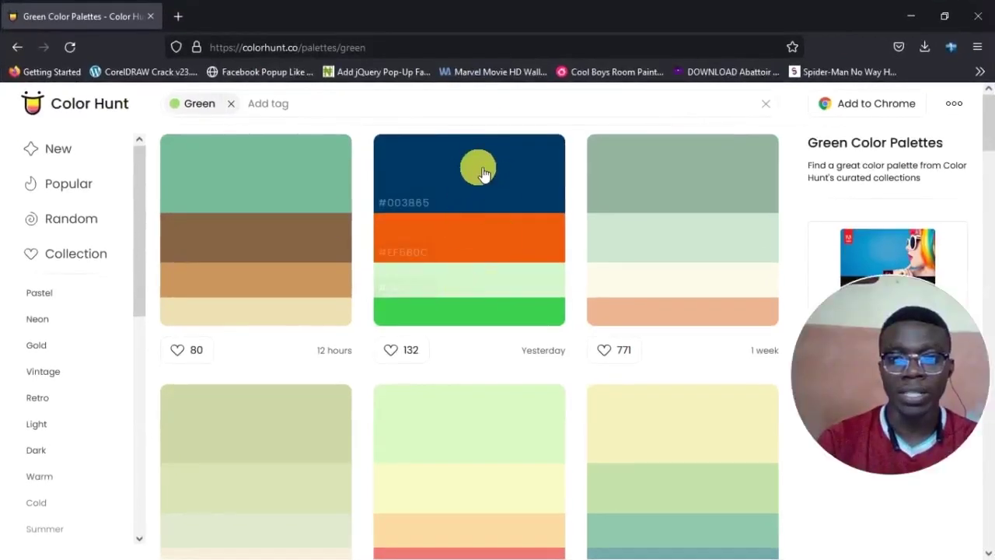